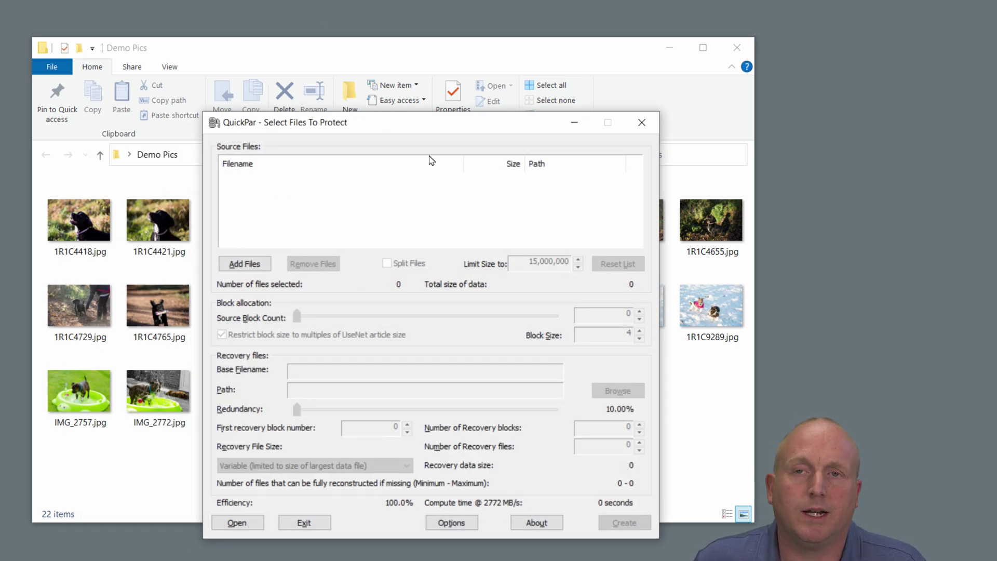
Step: Add all 22 Demo Pics JPGs (25,878,216 bytes) to QuickPar's source files at 10% redundancy
left_click(253, 270)
left_click(688, 449)
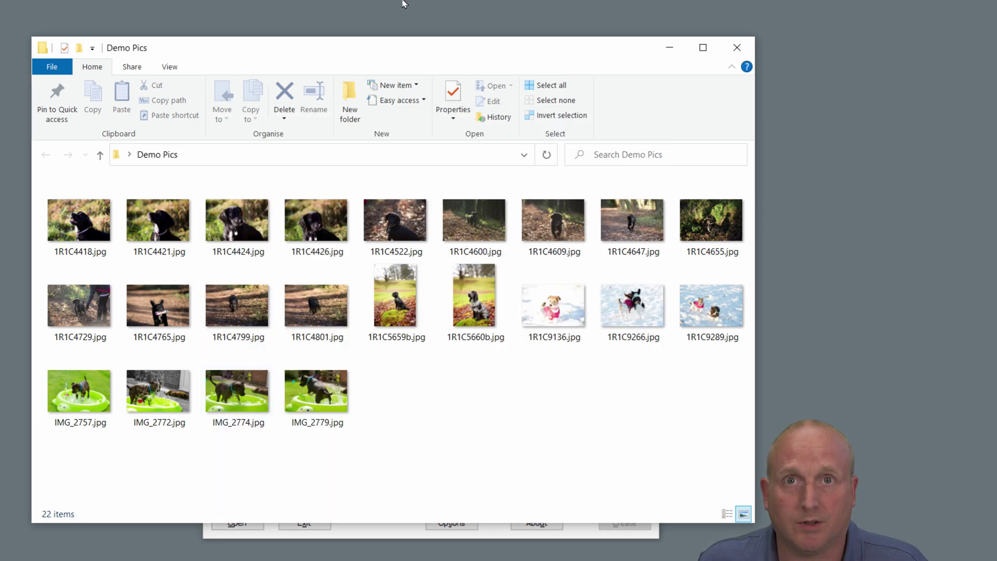
left_click_drag(262, 52, 757, 65)
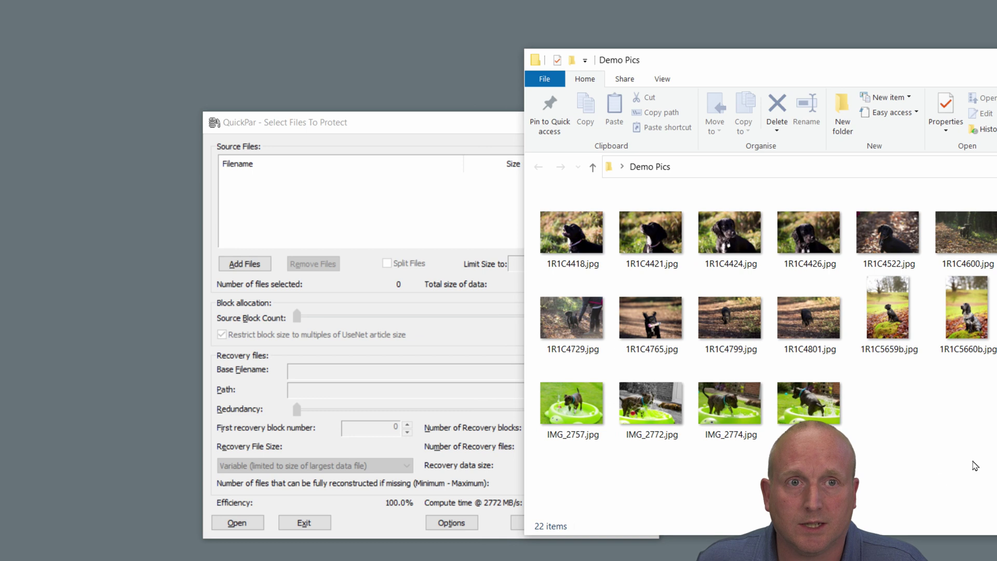
key("ctrl+a")
left_click_drag(831, 405, 329, 207)
left_click(331, 122)
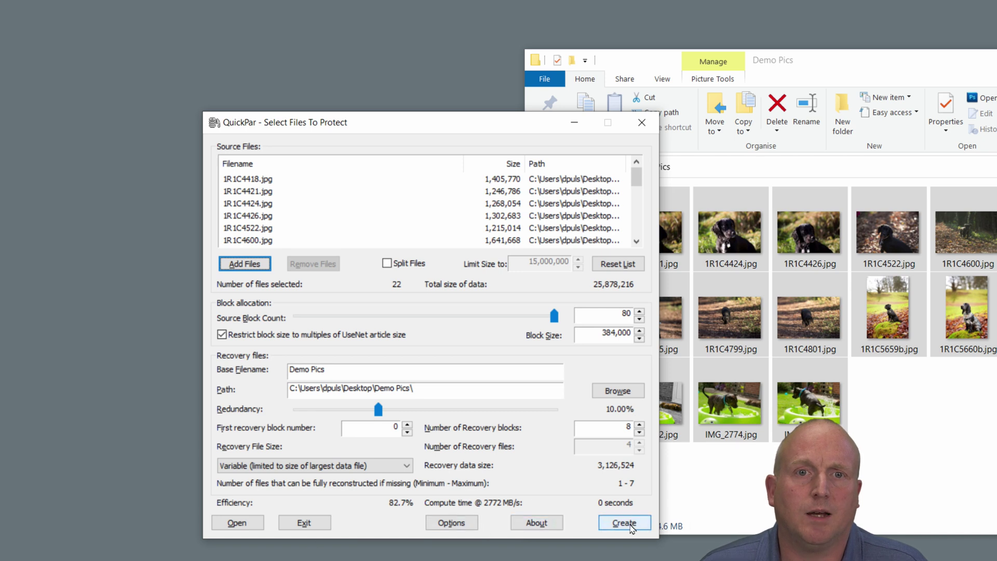
Step: Create Demo Pics.par2 with four volume files and verify all 22 photos as complete
left_click(624, 523)
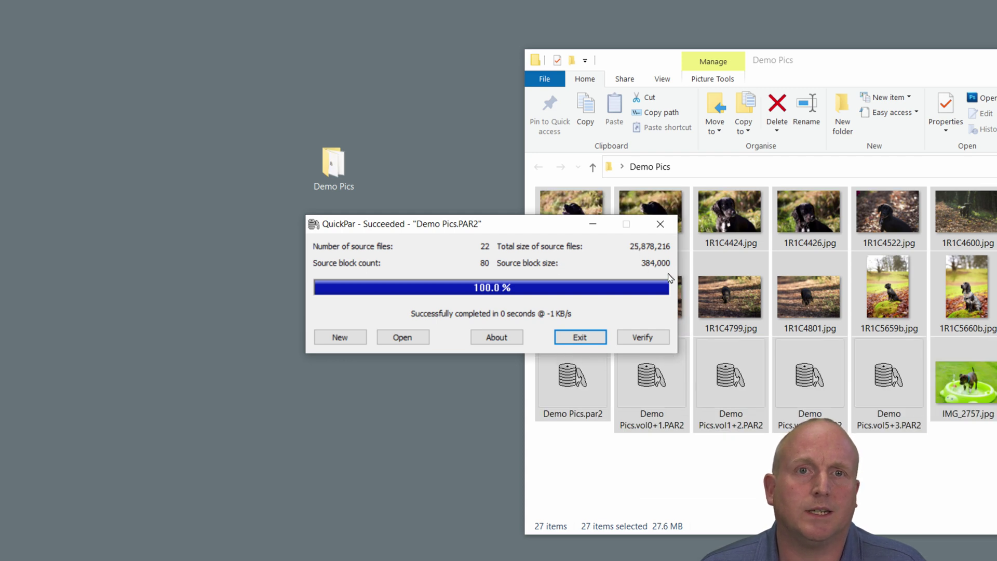
left_click(643, 338)
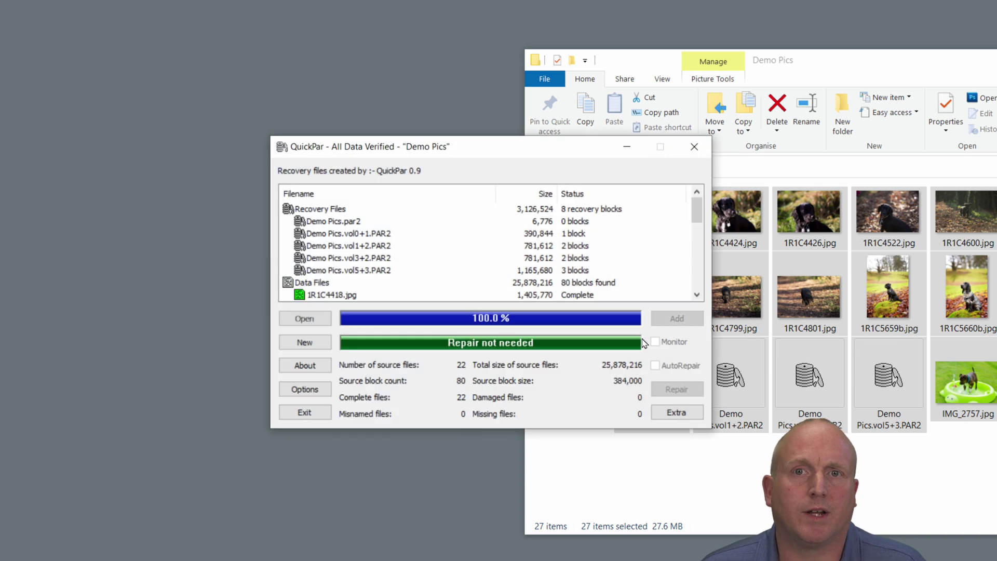
scroll(394, 215, "down", 1)
scroll(475, 223, "up", 1)
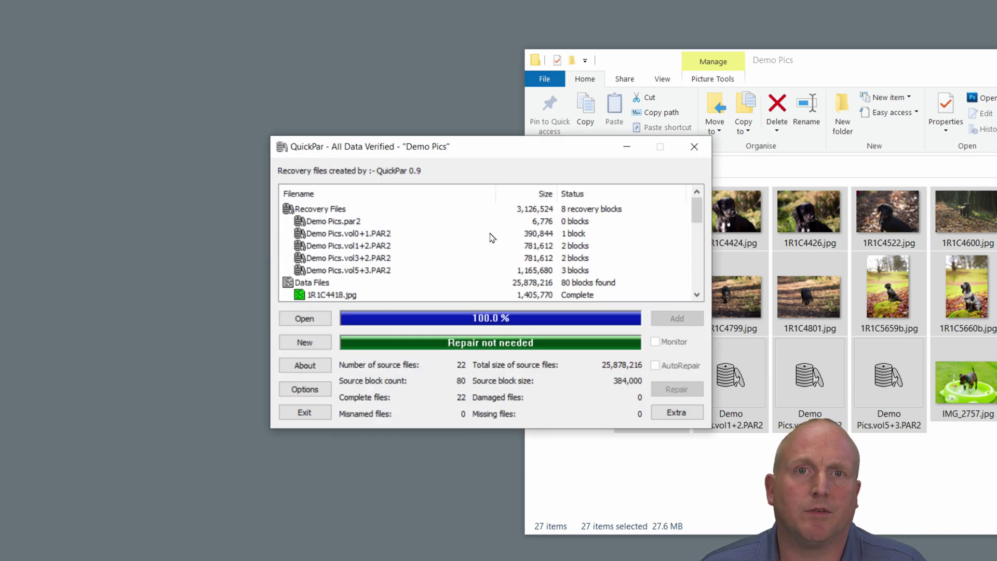
scroll(525, 244, "down", 1)
scroll(478, 258, "down", 4)
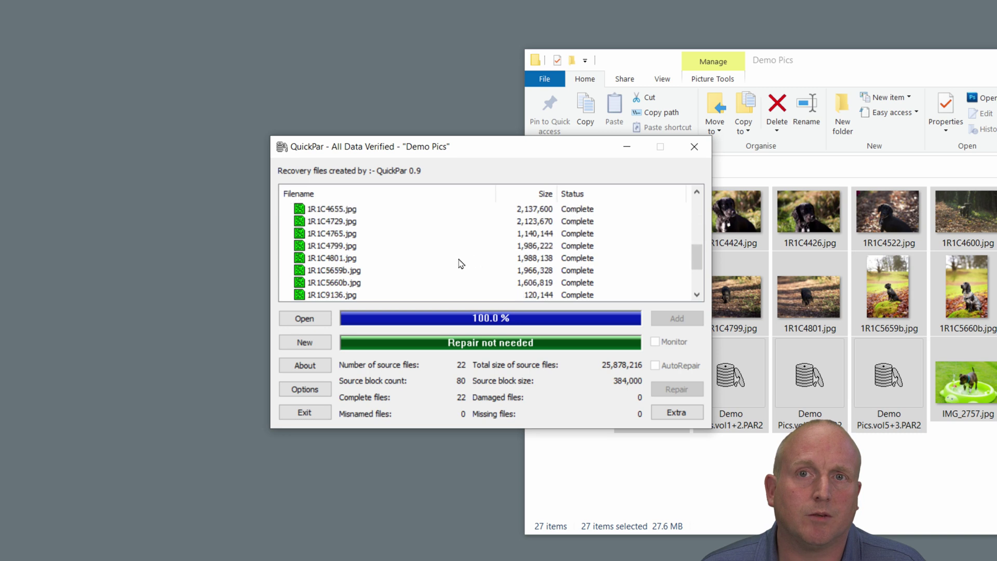
Step: Close the verification results and inspect the Demo Pics.par2 and vol5+3 recovery files in Explorer
left_click(696, 148)
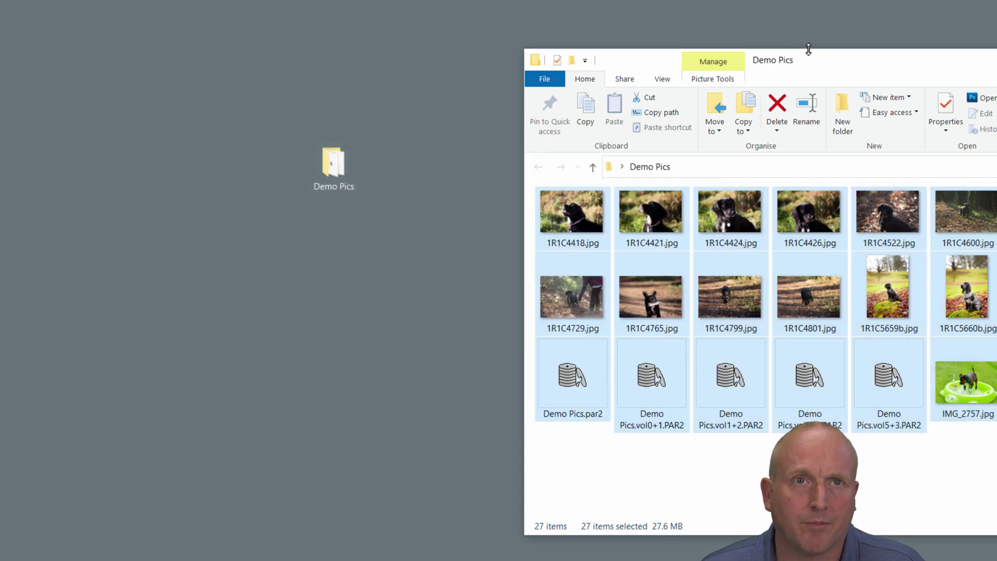
left_click_drag(834, 69, 413, 58)
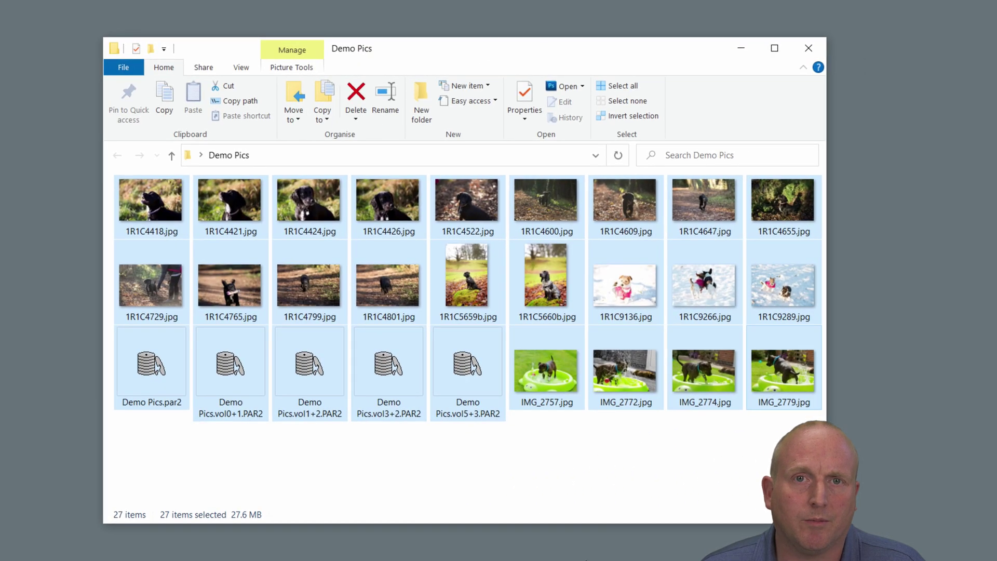
left_click(607, 479)
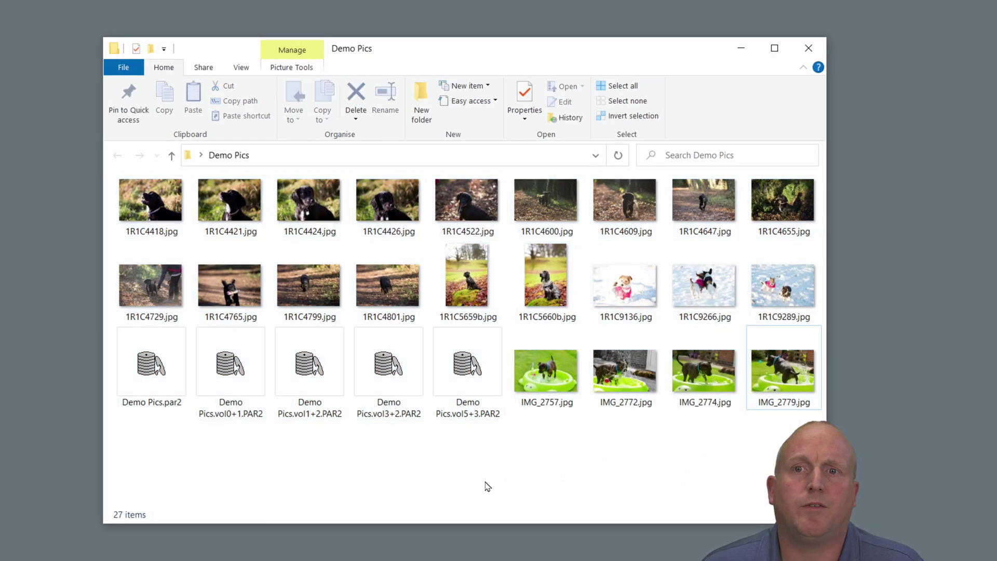
left_click(141, 374)
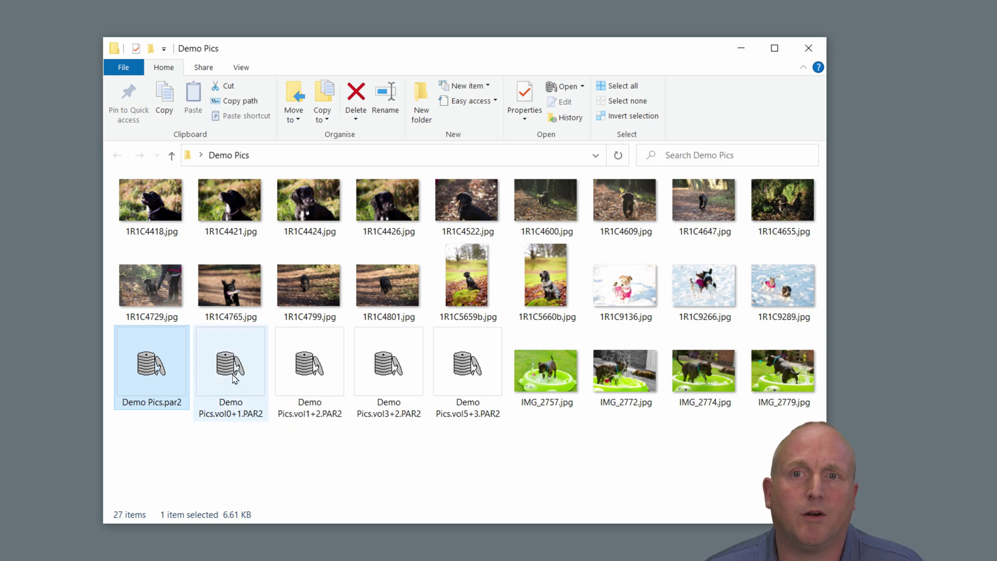
mouse_move(237, 387)
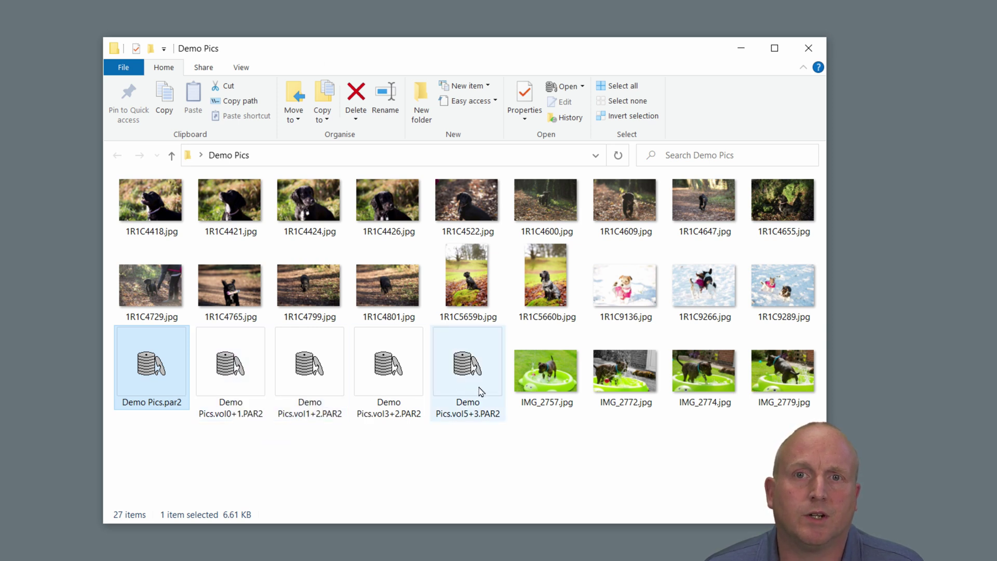
left_click(462, 381)
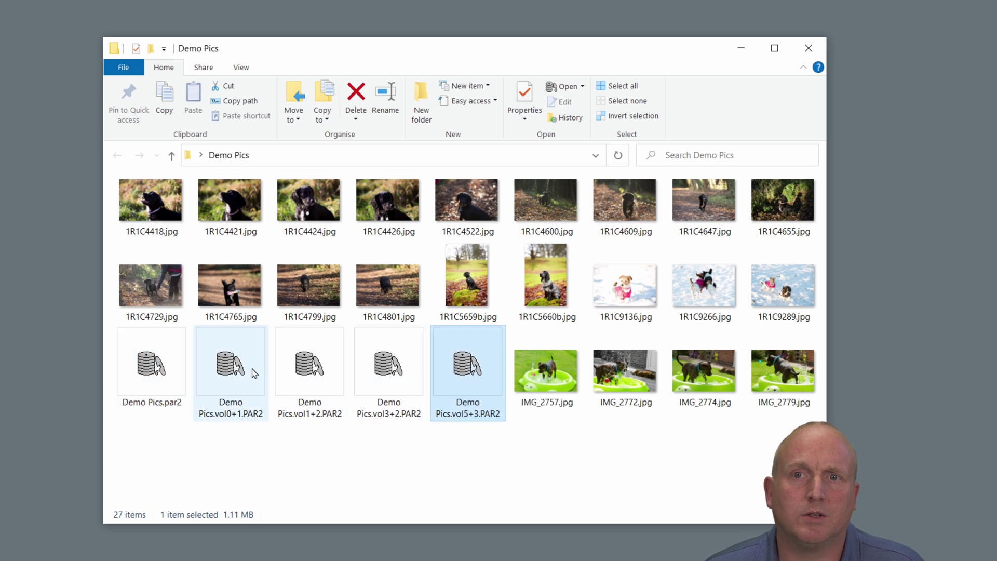
left_click(172, 383)
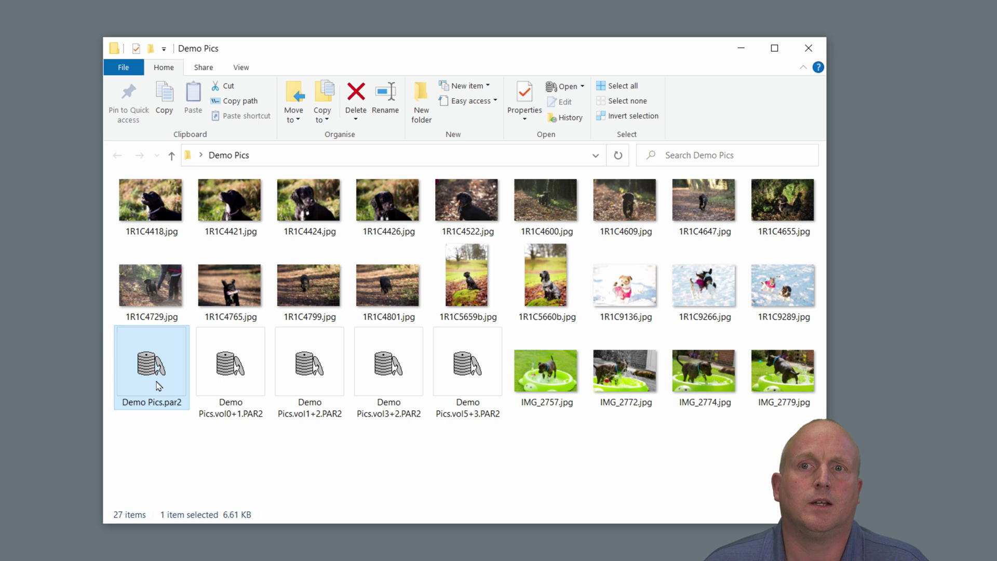
Step: Look over the photos and delete 1R1C4765.jpg from the Demo Pics folder
left_click(159, 207)
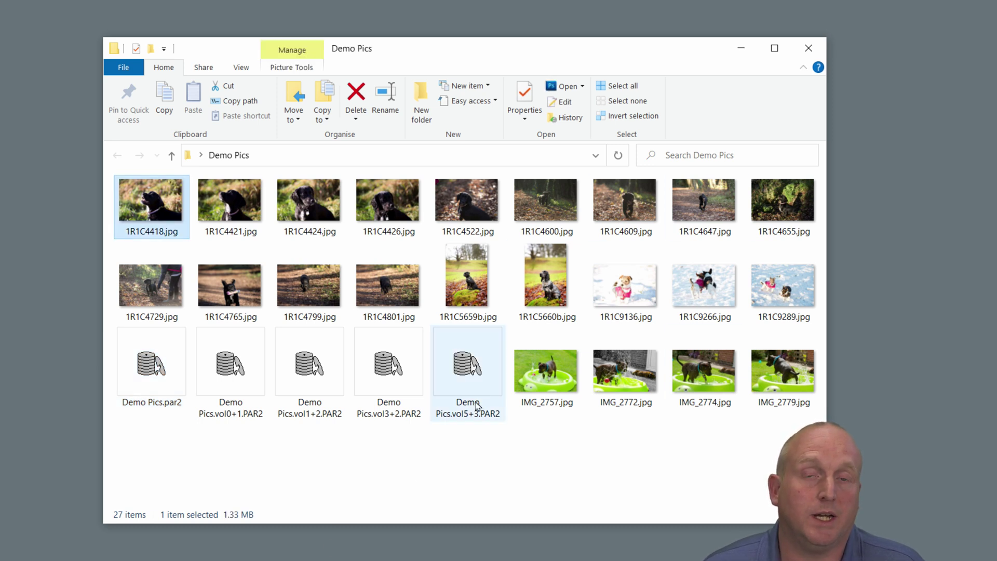
mouse_move(476, 406)
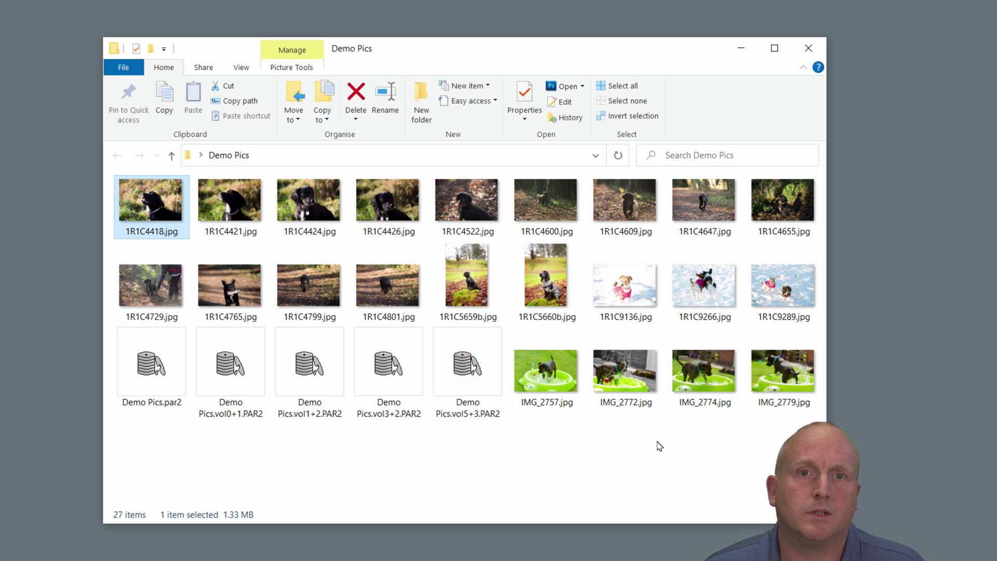
left_click(623, 297)
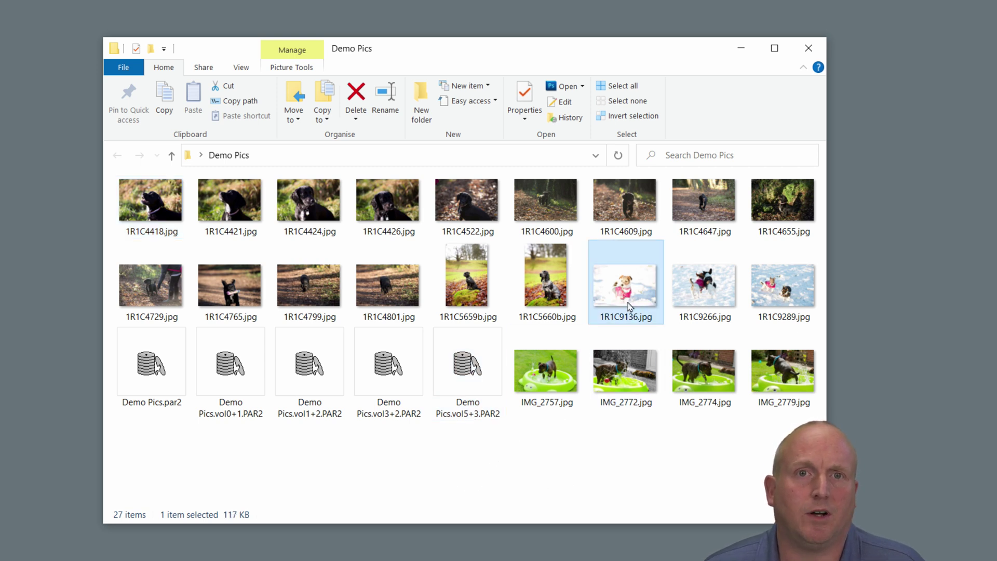
mouse_move(629, 306)
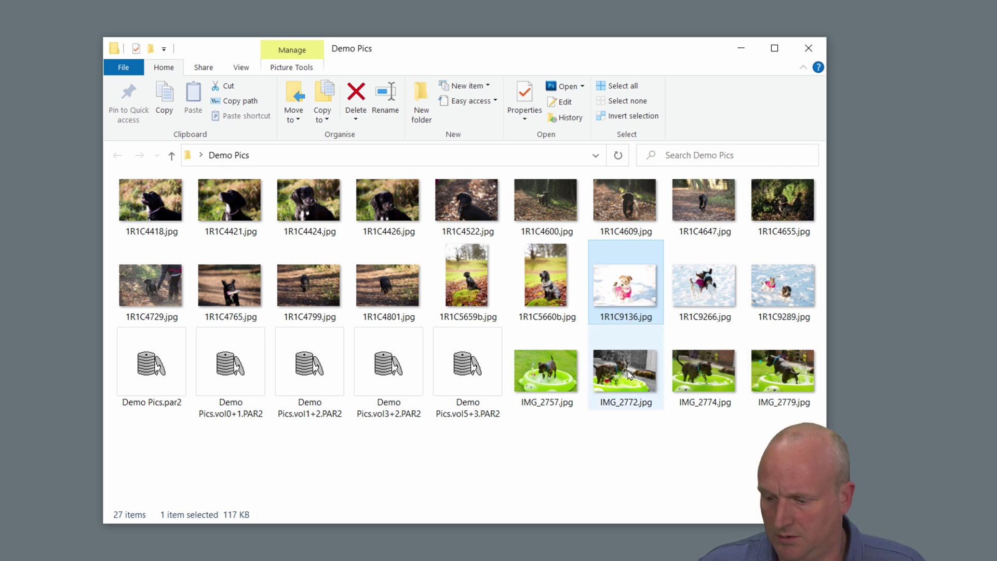
left_click(242, 292)
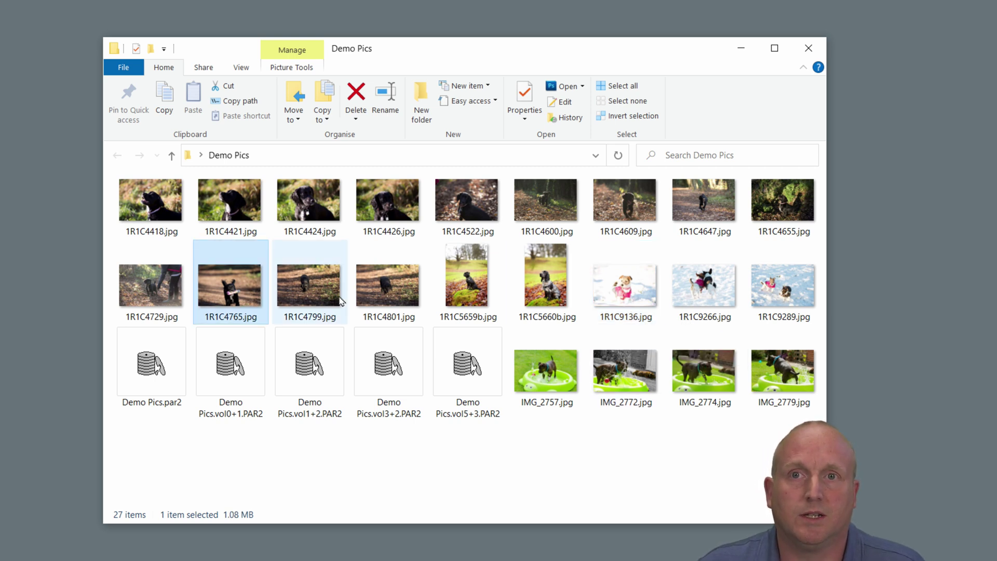
key("Delete")
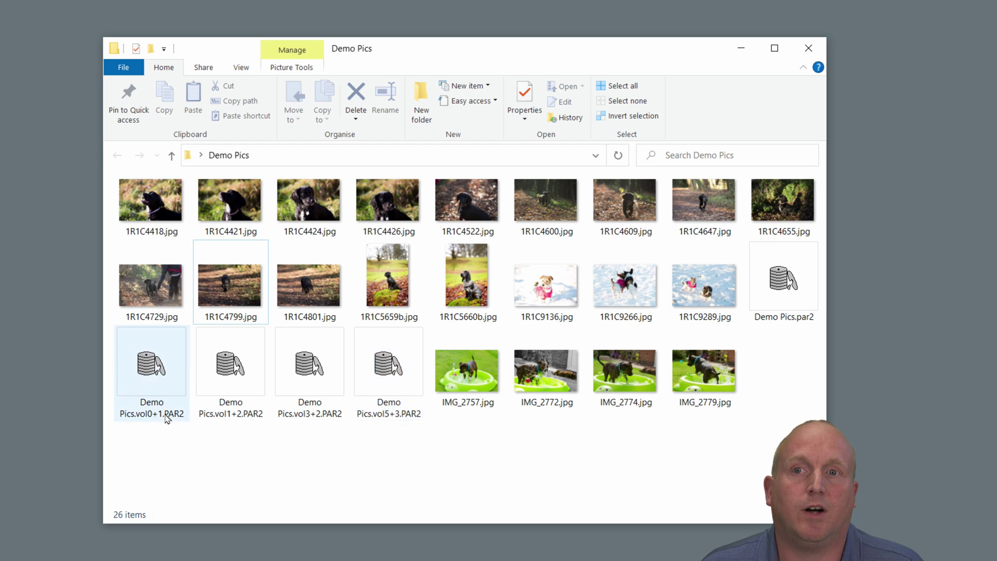
Step: Open Demo Pics.par2 in QuickPar and repair the missing 1R1C4765.jpg, restoring 27 items
right_click(786, 291)
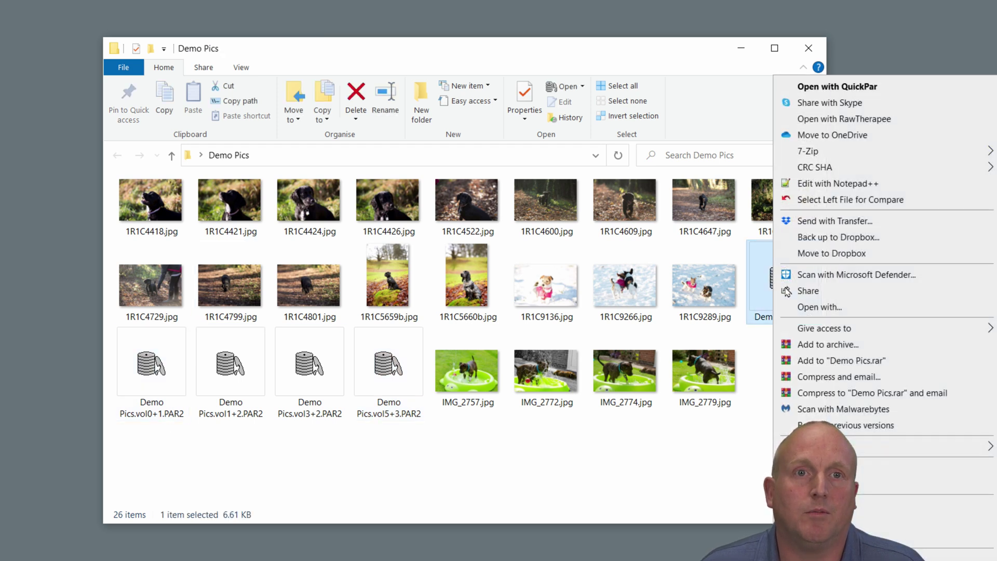
left_click(787, 86)
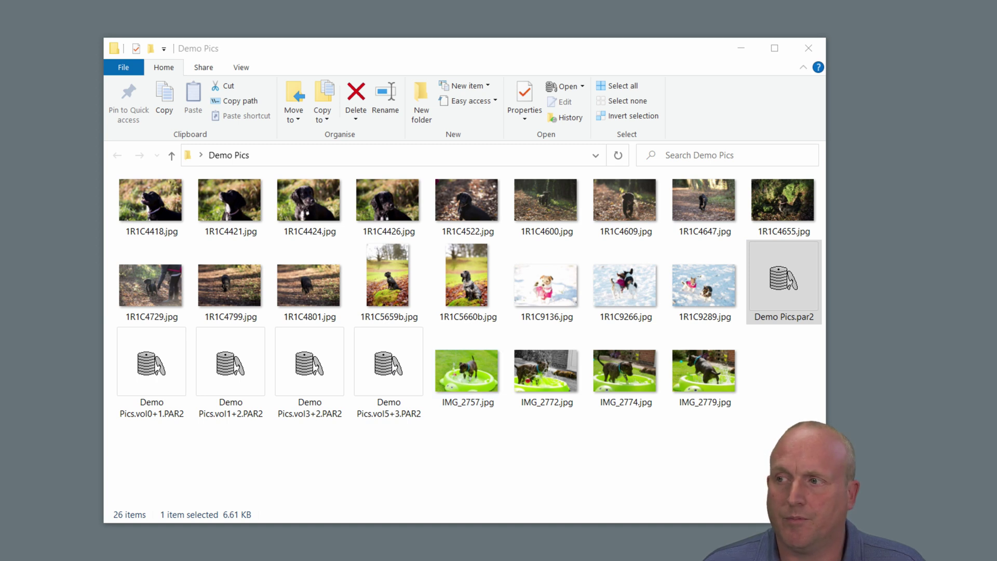
left_click_drag(78, 192, 685, 224)
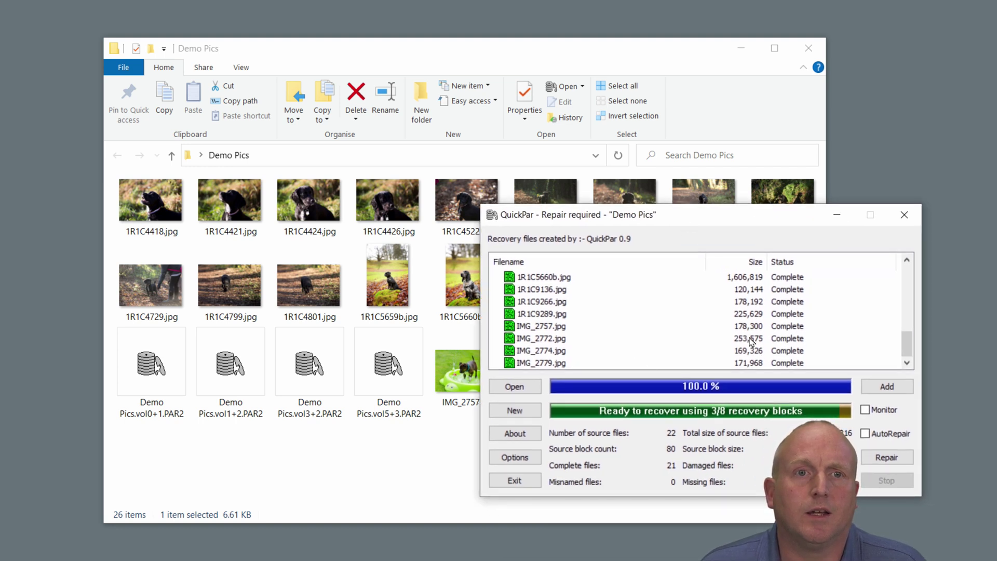
scroll(751, 342, "up", 3)
left_click(568, 340)
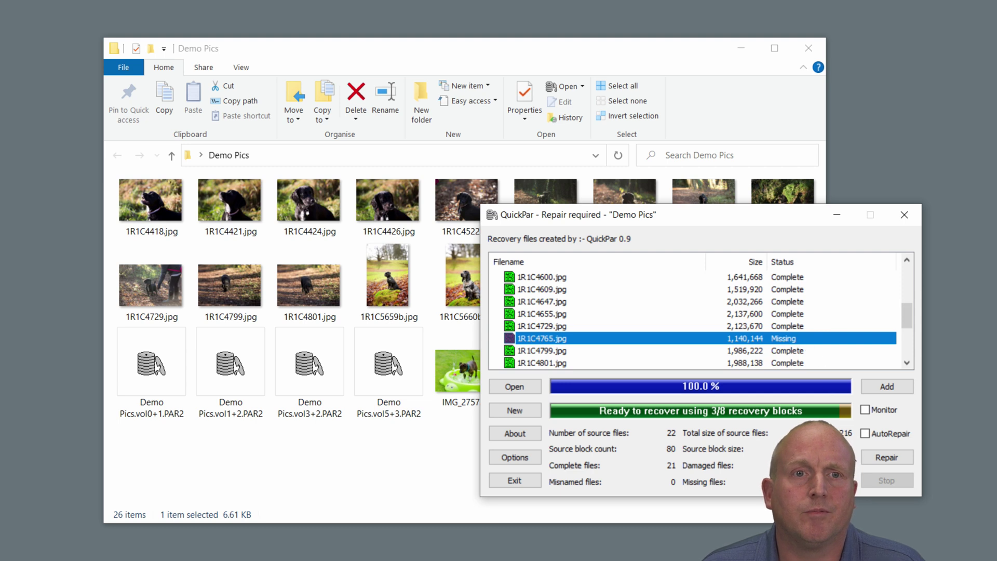
left_click(887, 457)
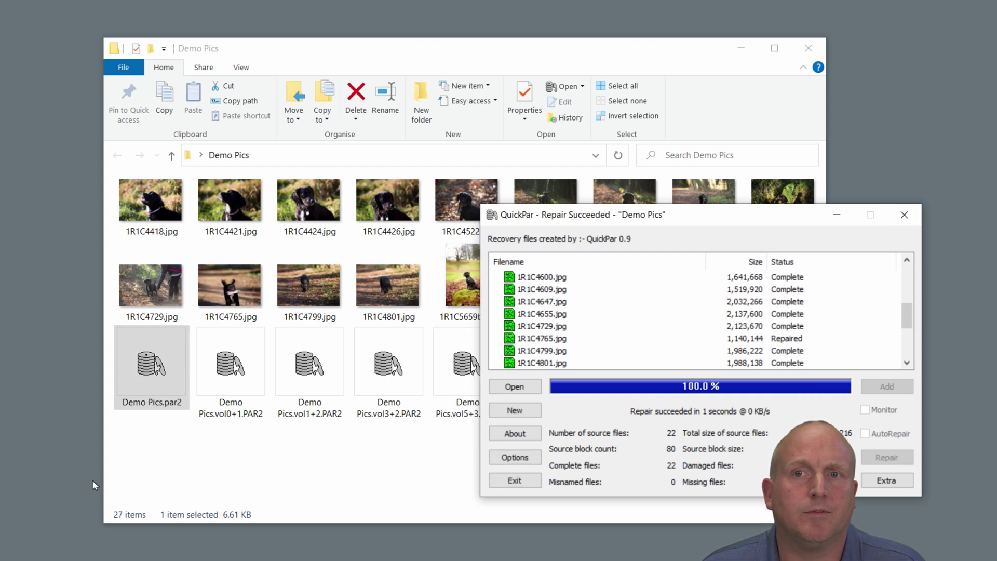
left_click_drag(592, 222, 638, 371)
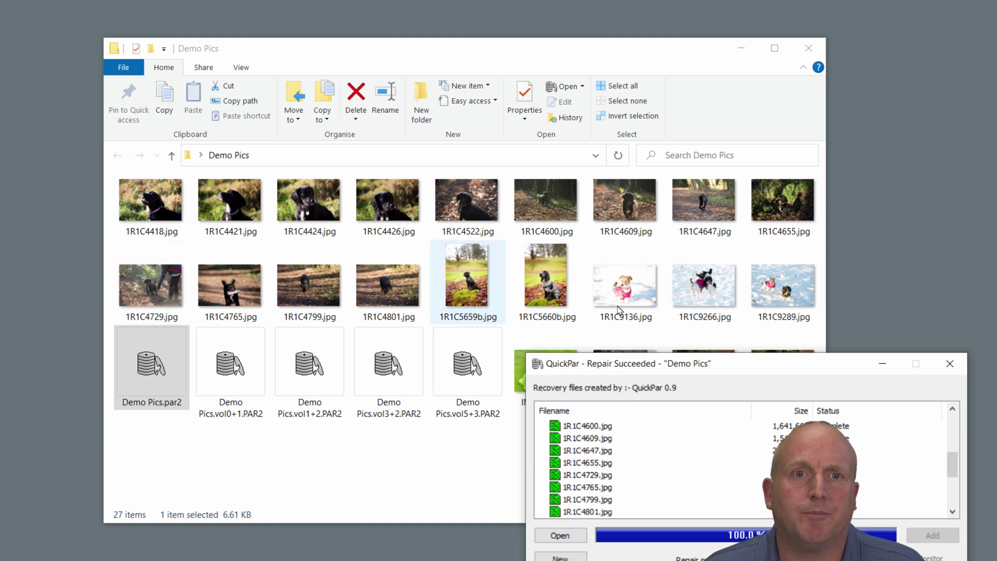
left_click(950, 363)
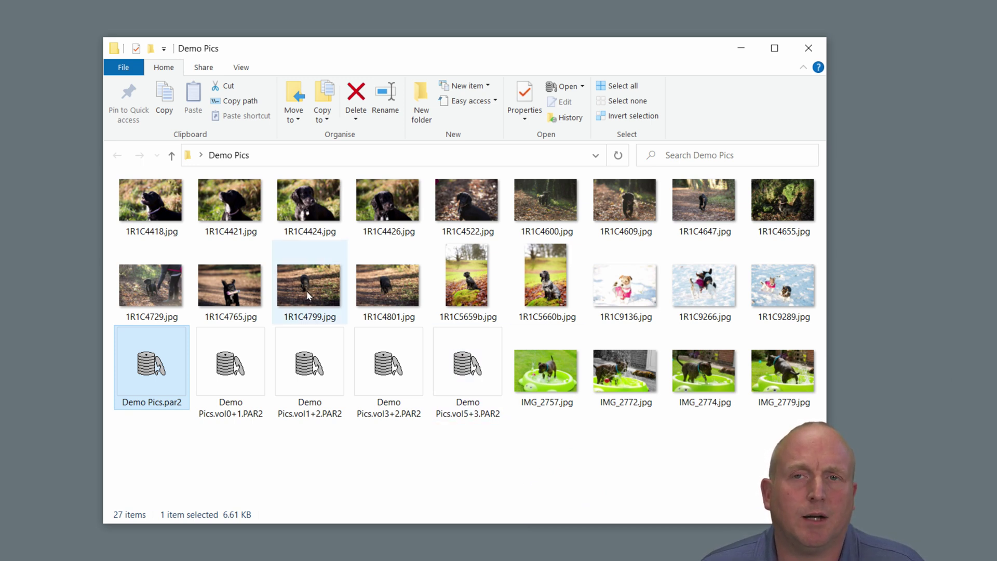
Step: Open 1R1C4799.jpg in Notepad++ and delete lines 1–30 of its binary data
right_click(308, 294)
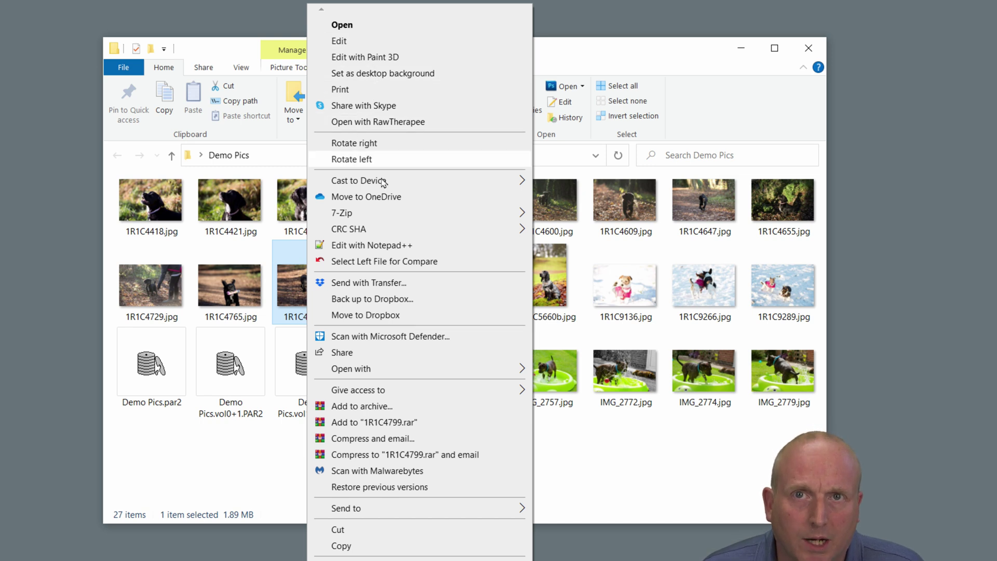
left_click(393, 245)
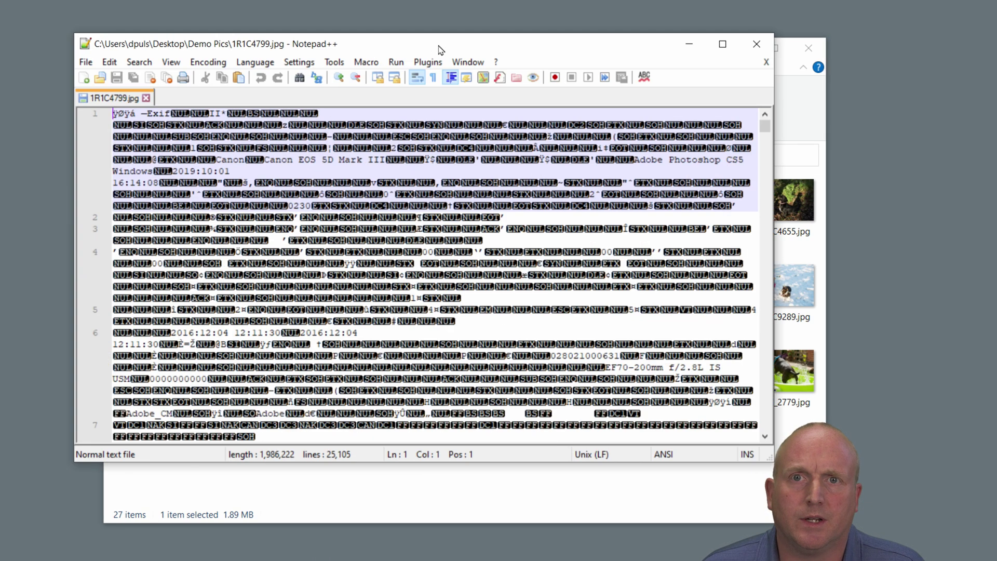
left_click_drag(451, 56, 525, 123)
left_click(470, 214)
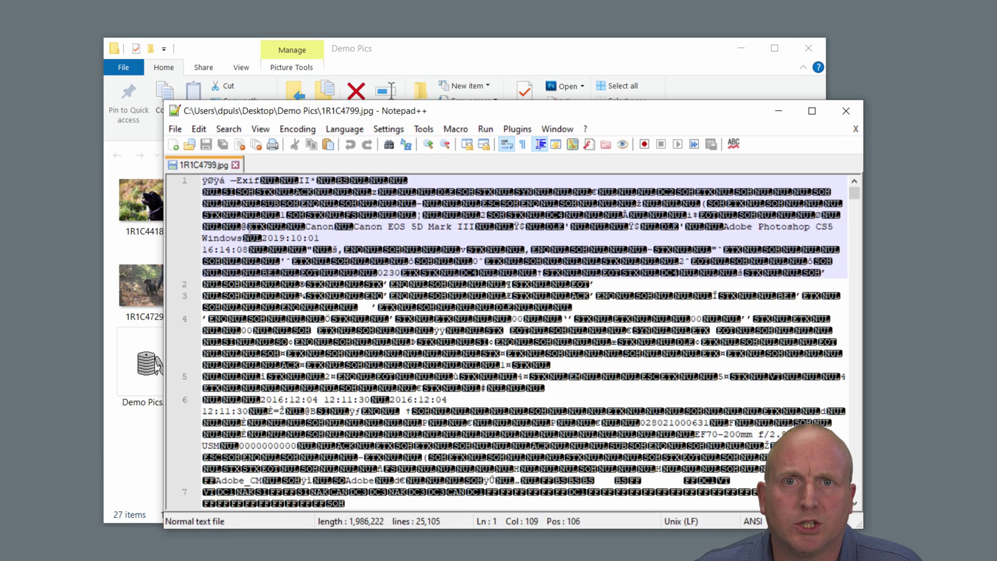
left_click_drag(236, 223, 514, 481)
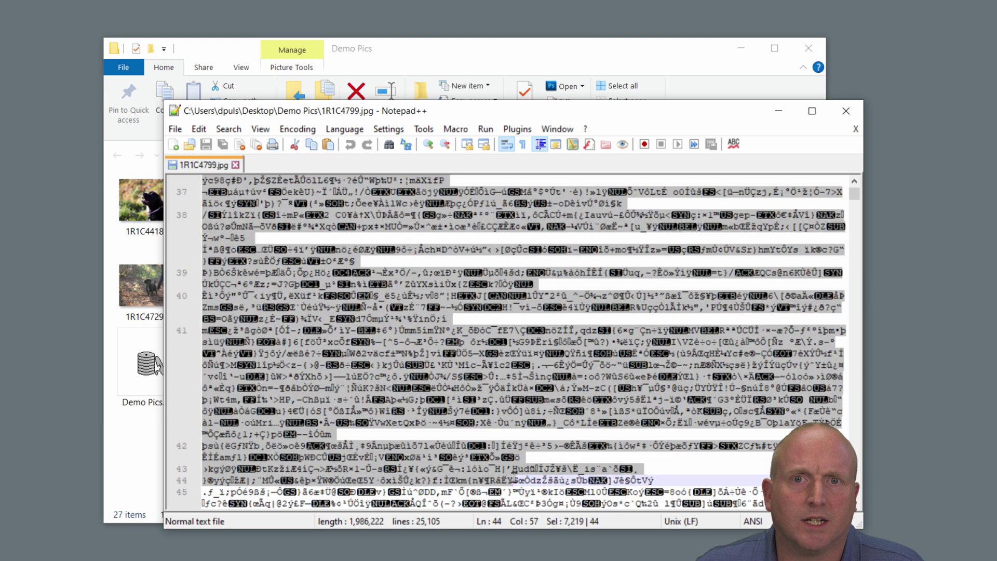
key("Delete")
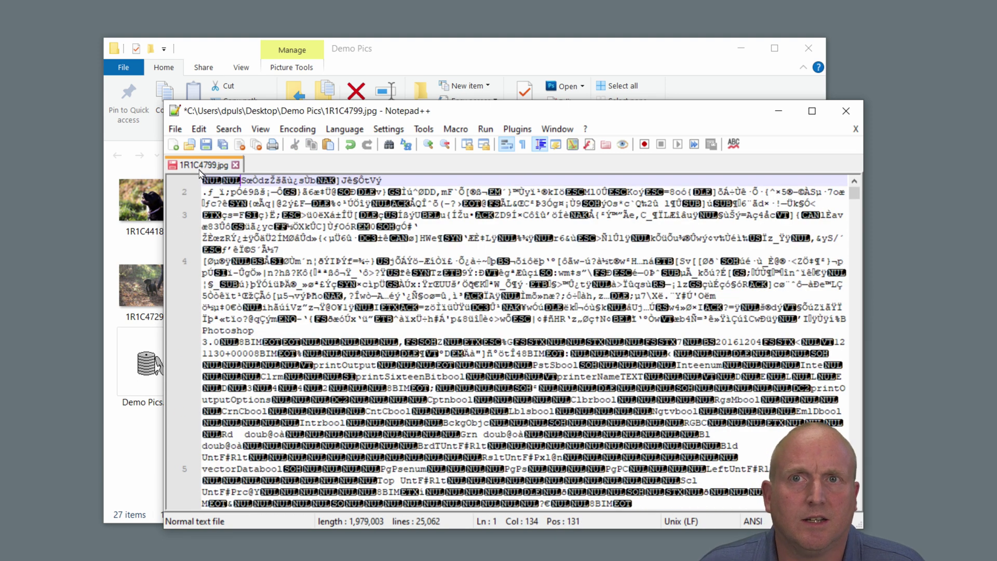
Step: Save the damaged 1R1C4799.jpg and close Notepad++
left_click(234, 165)
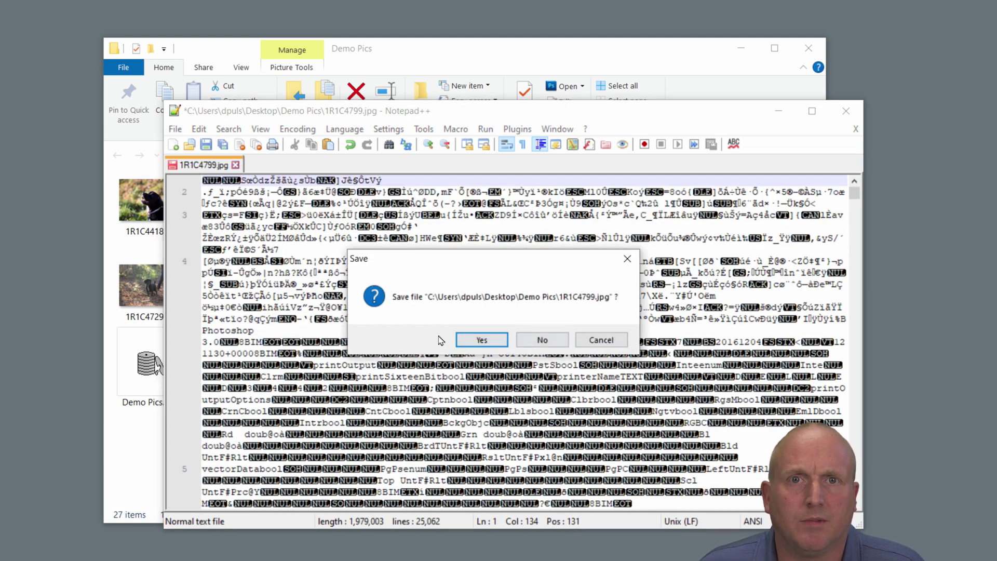
left_click(476, 340)
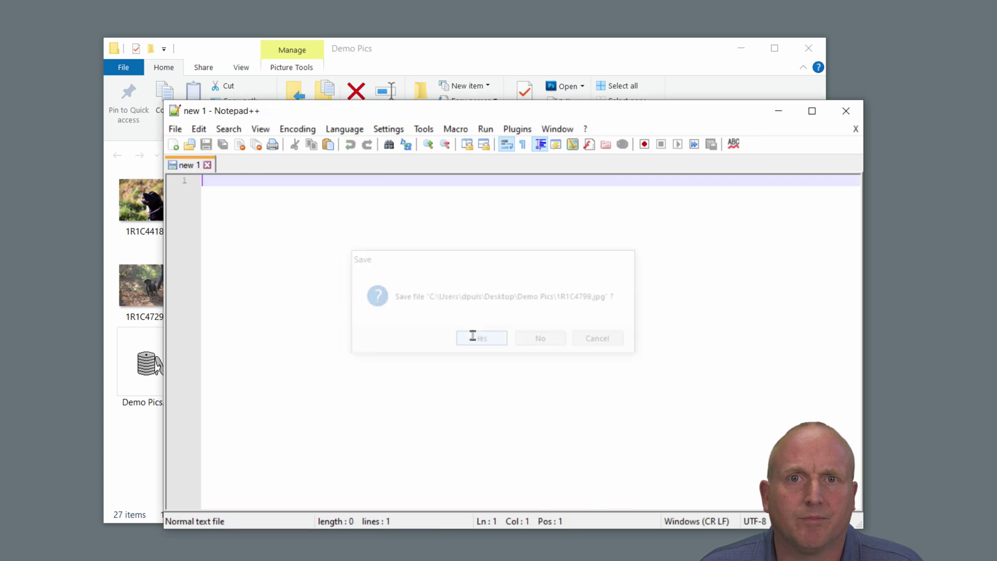
left_click(846, 111)
Step: Open 1R1C5659b.jpg in Notepad++, delete a block of its data, and save it
left_click(473, 289)
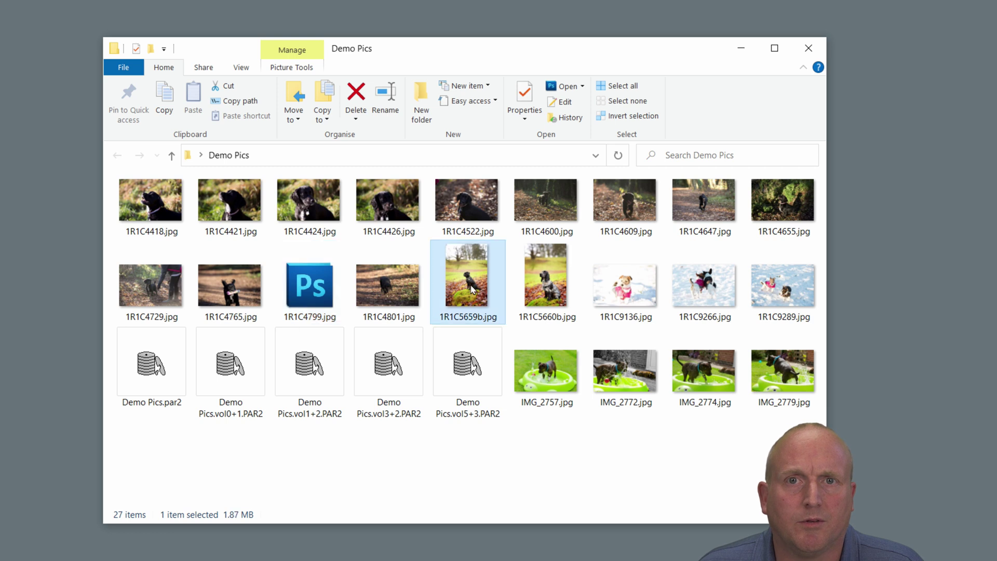
right_click(473, 289)
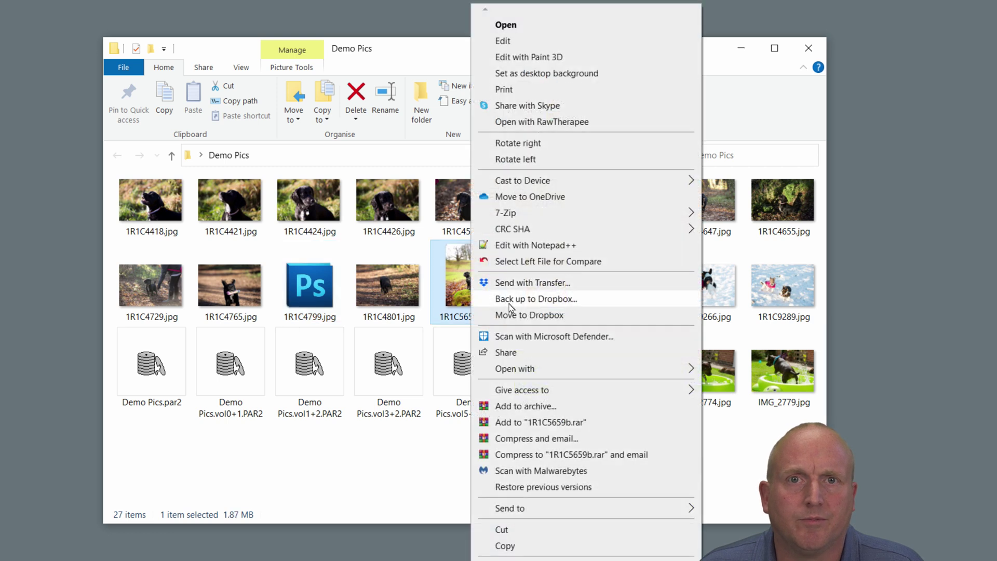
left_click(542, 246)
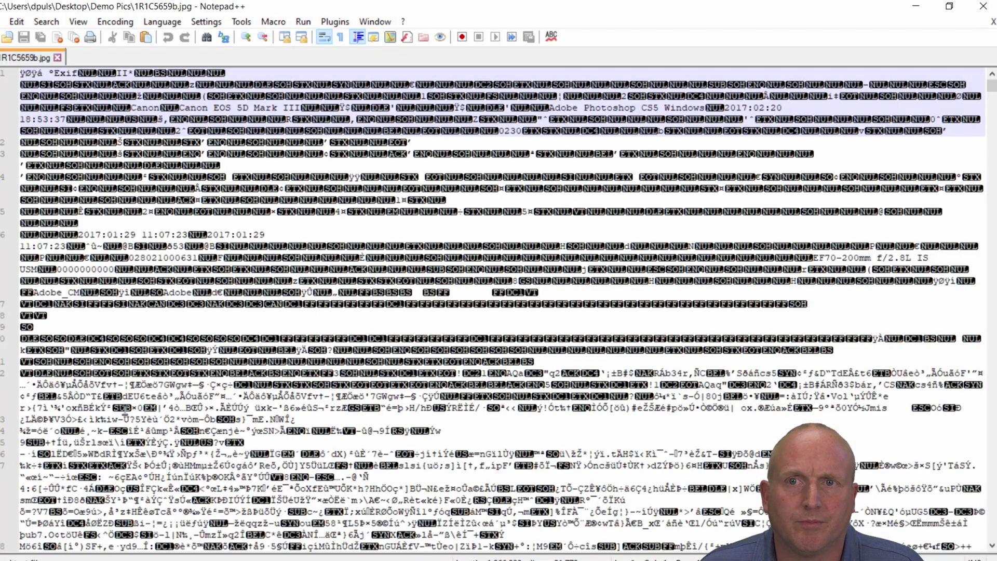
left_click_drag(125, 411, 625, 530)
key("Delete")
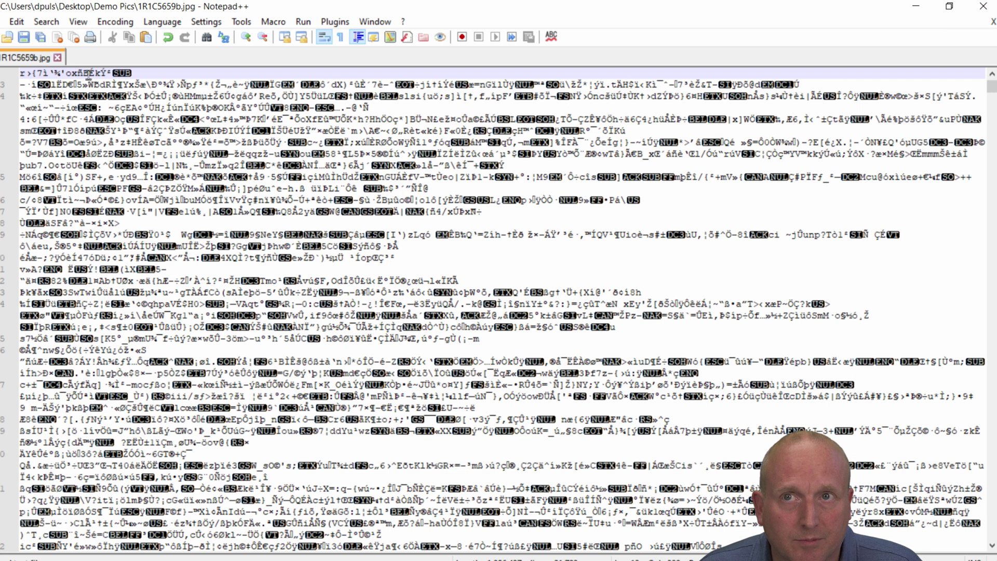
left_click(58, 58)
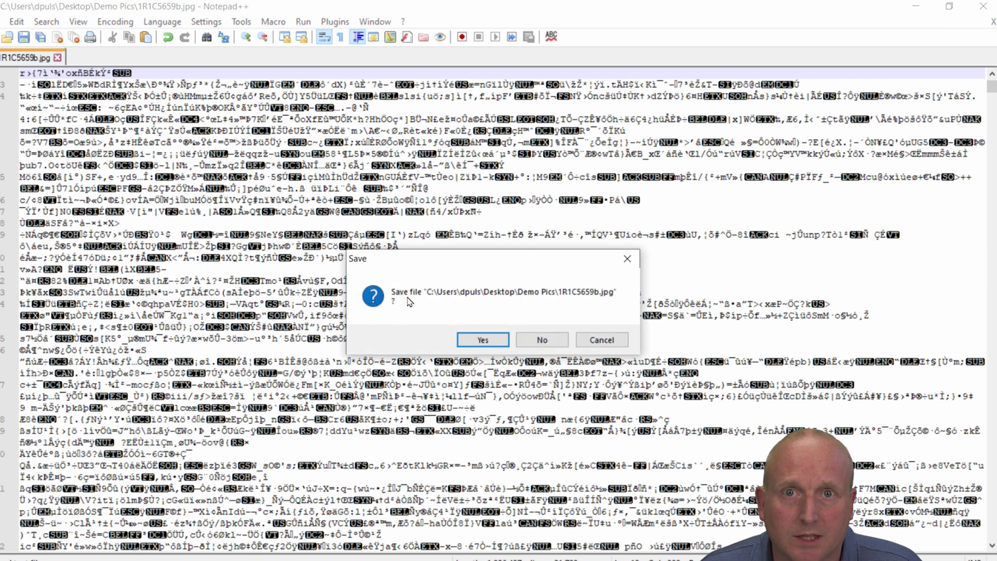
left_click(483, 340)
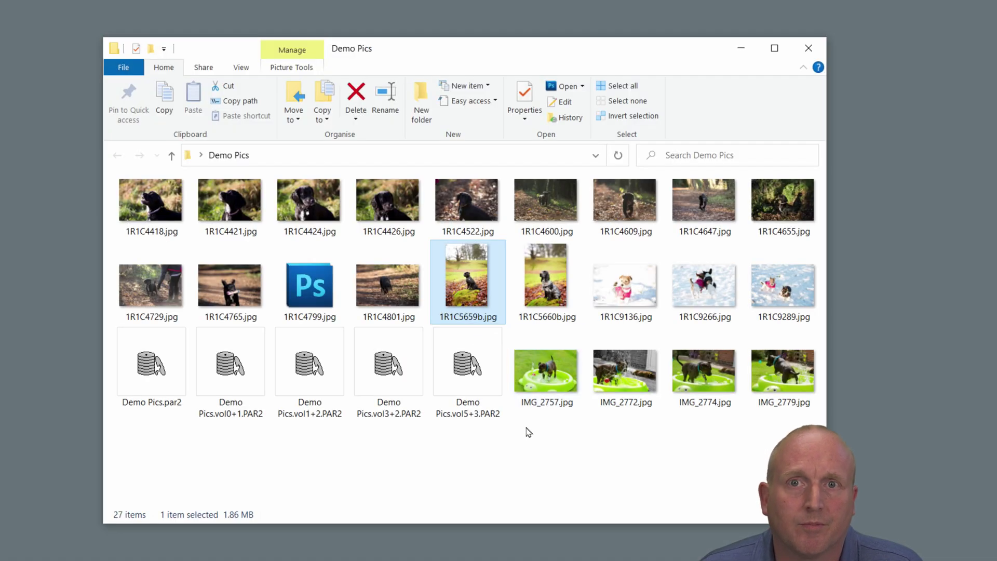
Step: Open Demo Pics.par2 in QuickPar and review the damaged 1R1C4799.jpg and 1R1C5659b.jpg entries
left_click(584, 464)
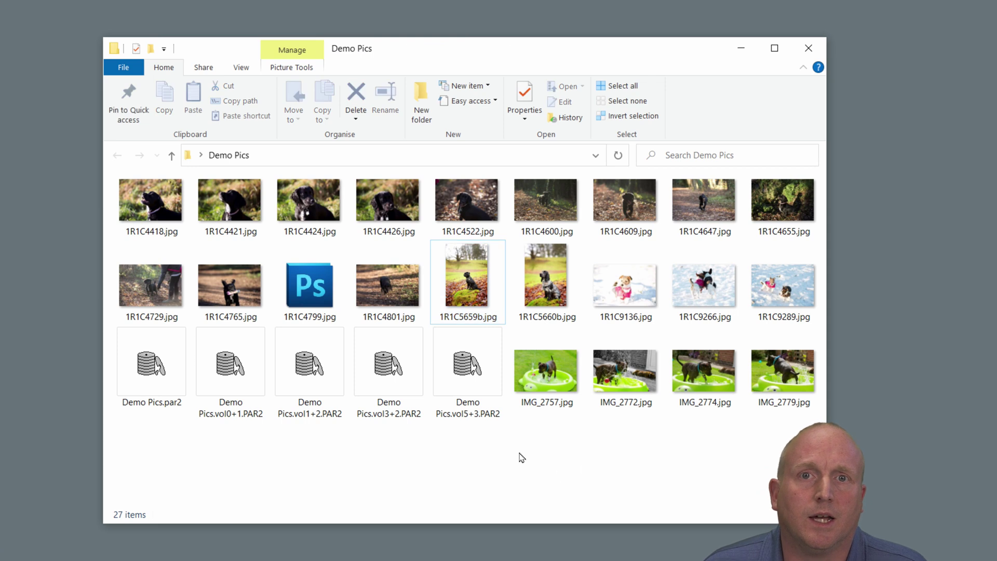
left_click(159, 377)
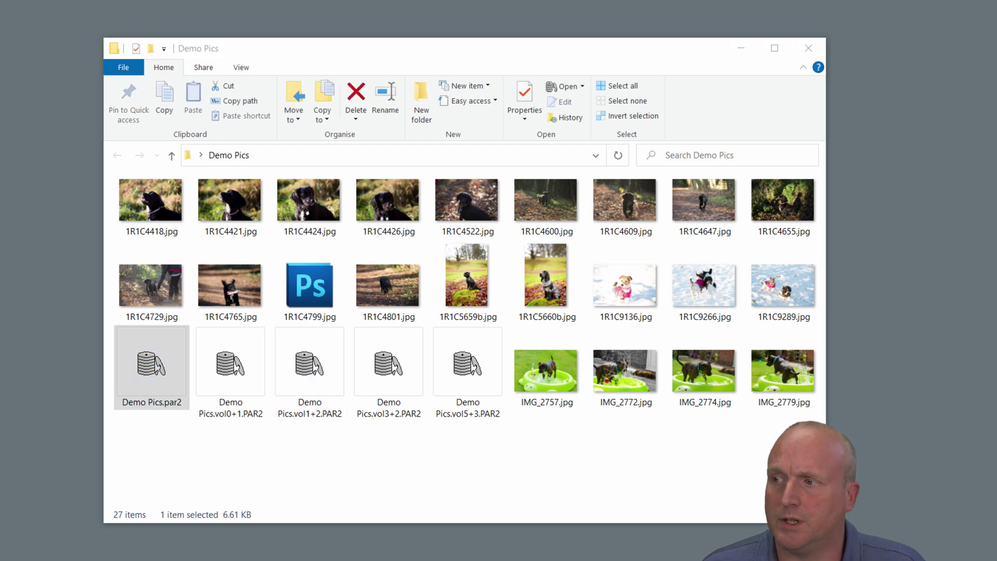
scroll(510, 309, "up", 3)
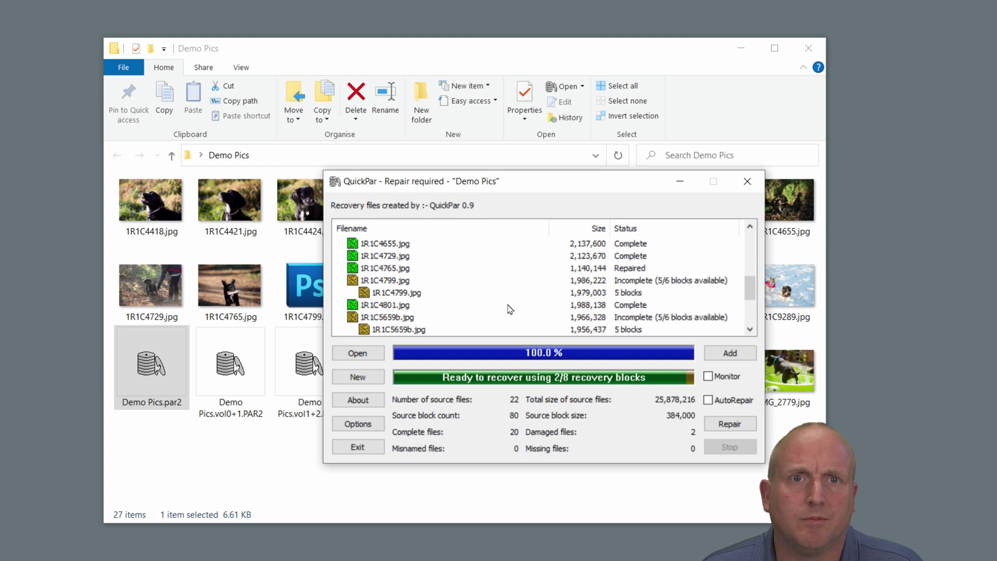
scroll(468, 289, "up", 1)
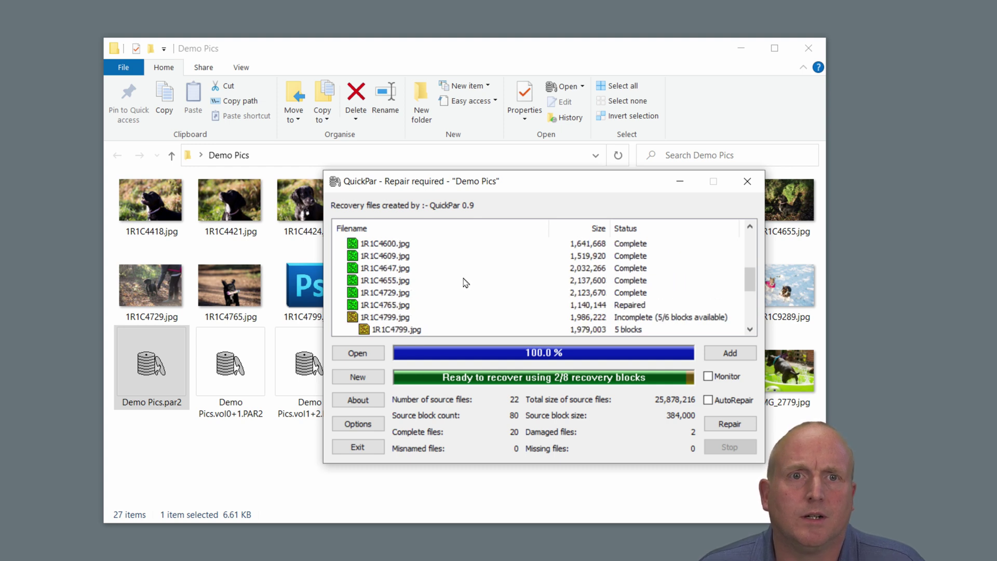
scroll(466, 283, "down", 2)
left_click(429, 294)
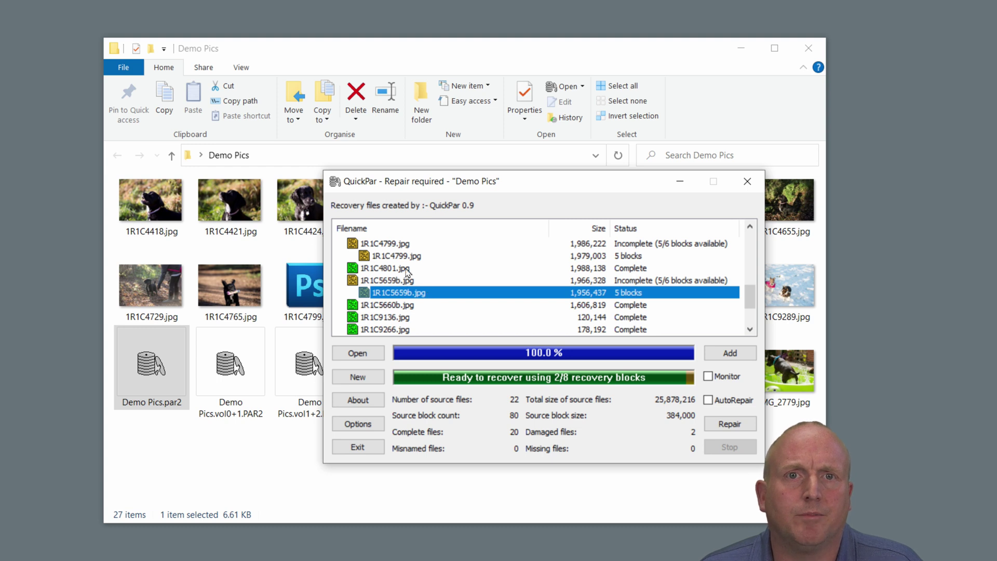
scroll(393, 247, "up", 2)
scroll(372, 291, "down", 1)
scroll(371, 294, "down", 1)
left_click(393, 244)
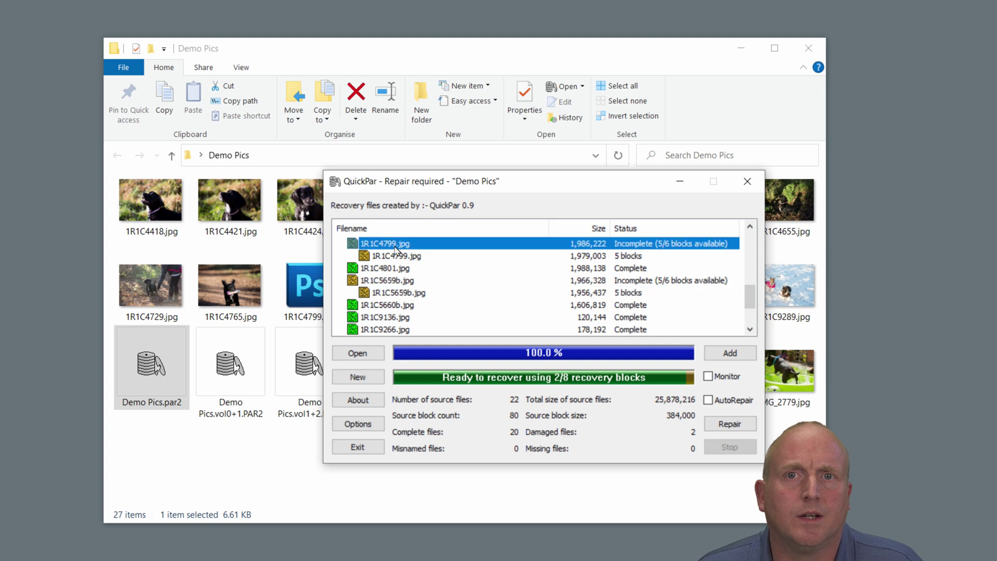
left_click(398, 256)
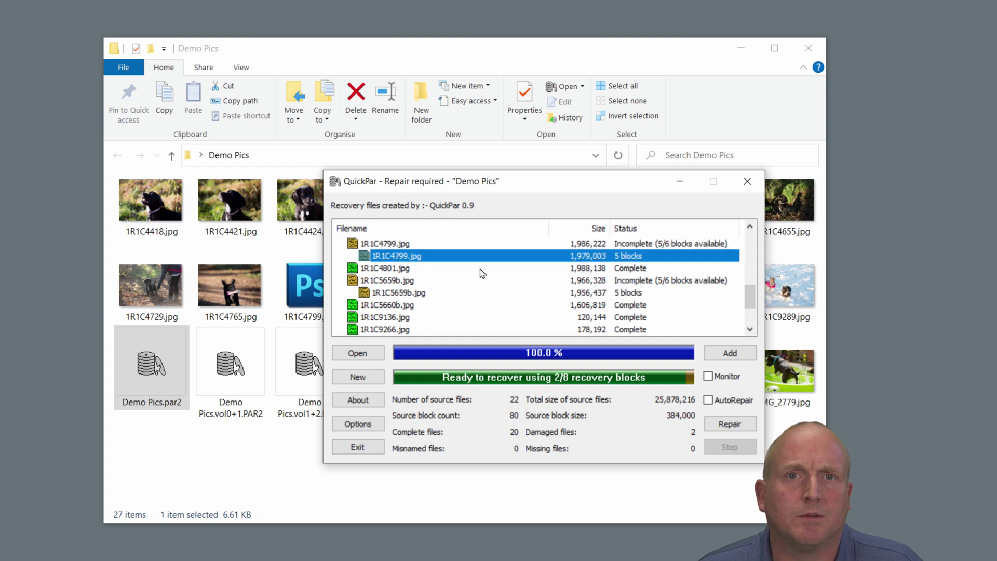
Step: Repair 1R1C4799.jpg and 1R1C5659b.jpg, then close the QuickPar results window
left_click(719, 427)
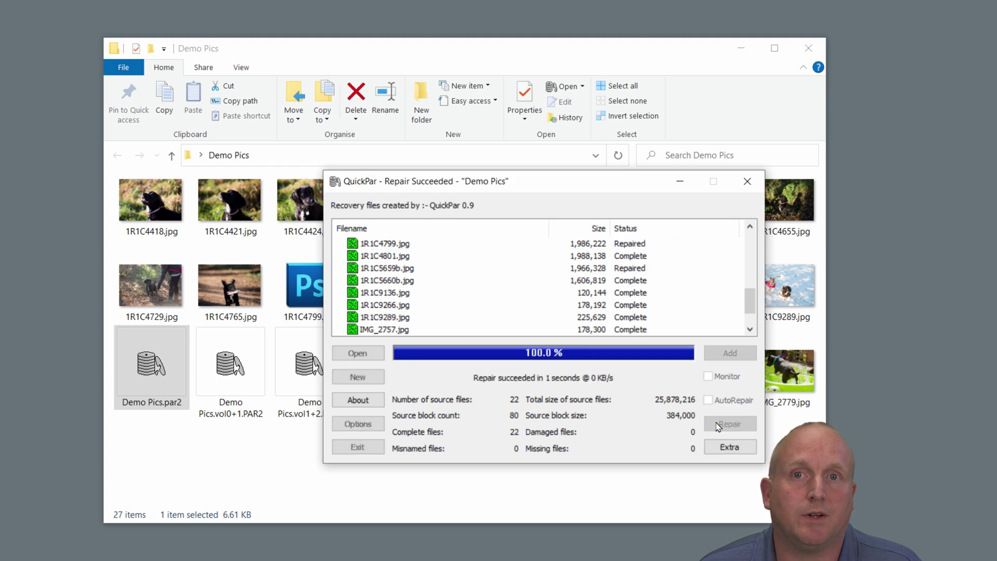
left_click_drag(505, 185, 449, 269)
scroll(470, 371, "up", 10)
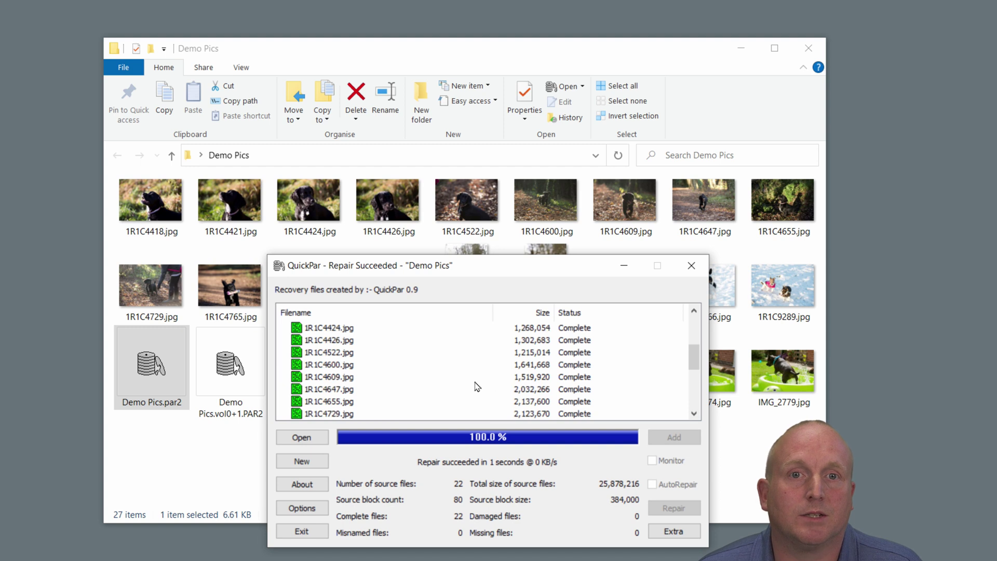
left_click(692, 266)
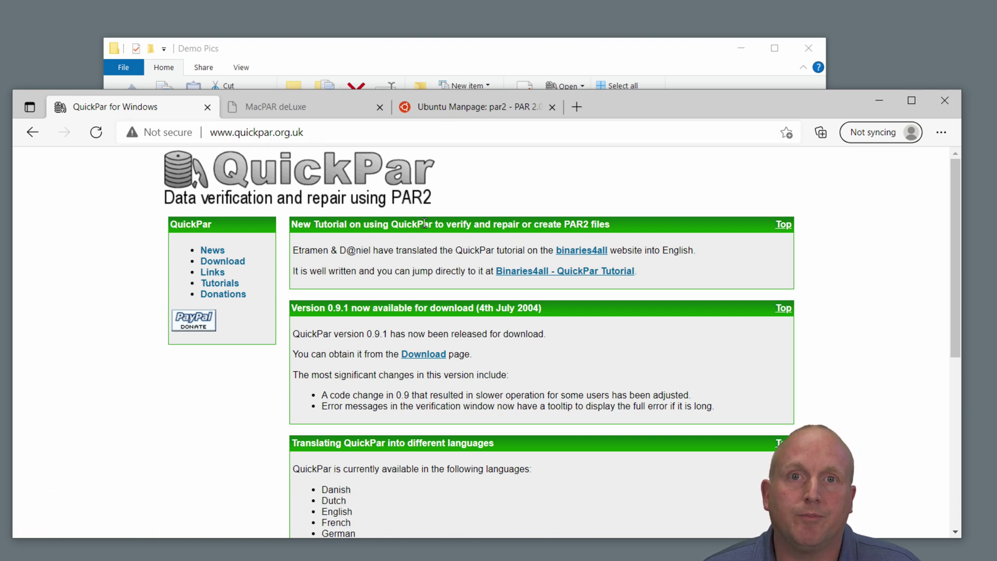
Step: Scroll through the QuickPar homepage showing the version 0.9.1 download and language details
scroll(375, 298, "down", 1)
scroll(375, 297, "down", 5)
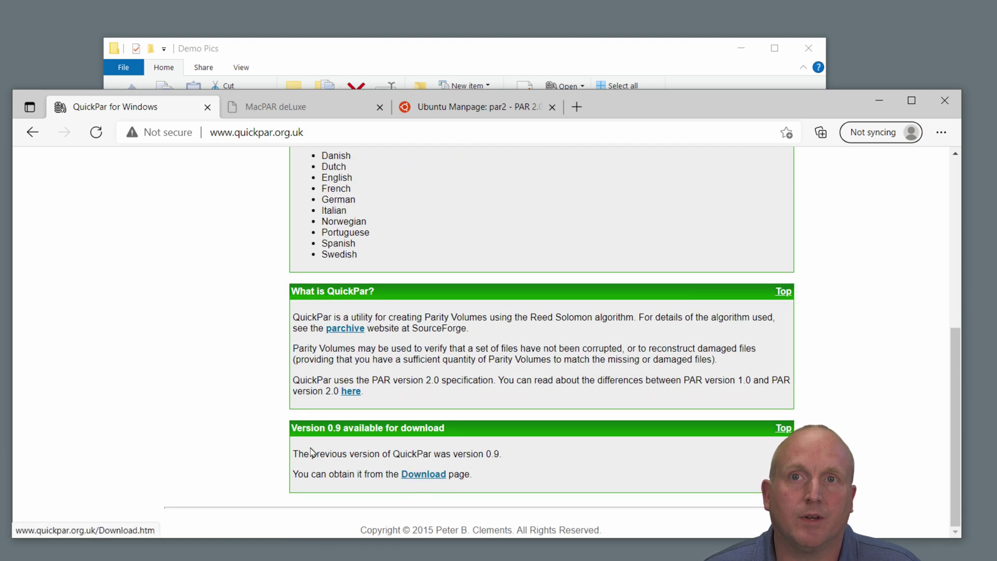
scroll(189, 438, "up", 6)
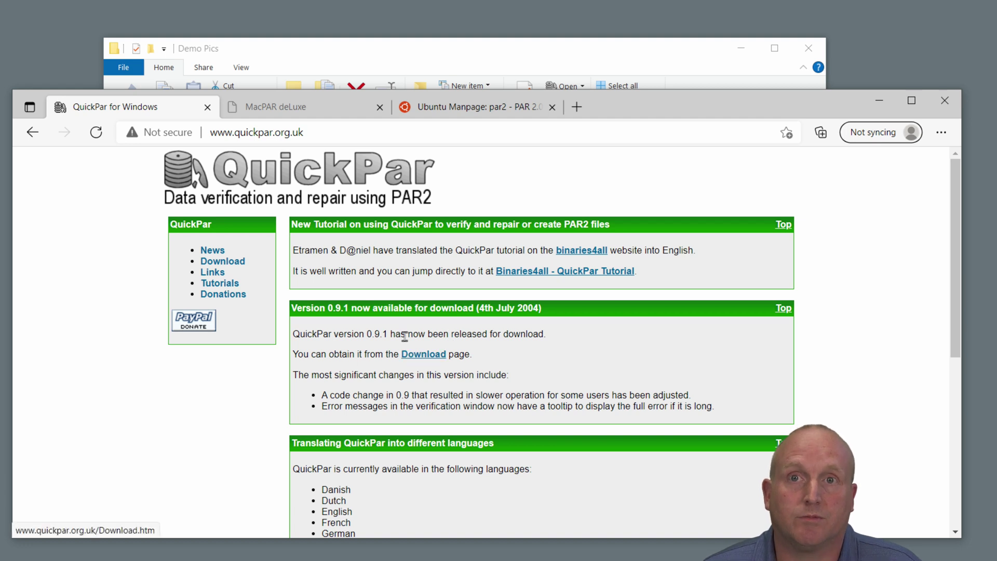
scroll(359, 371, "down", 1)
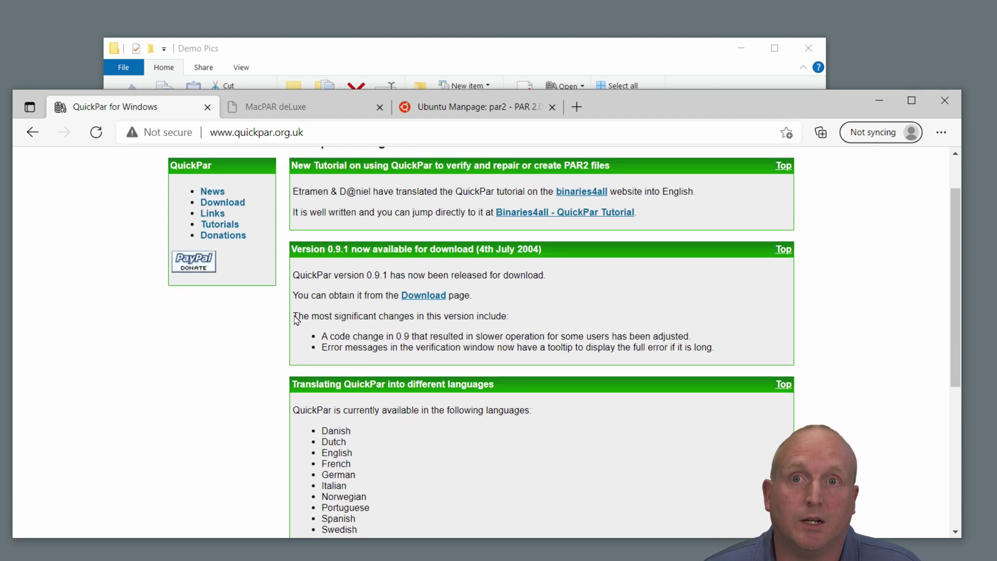
scroll(334, 383, "up", 1)
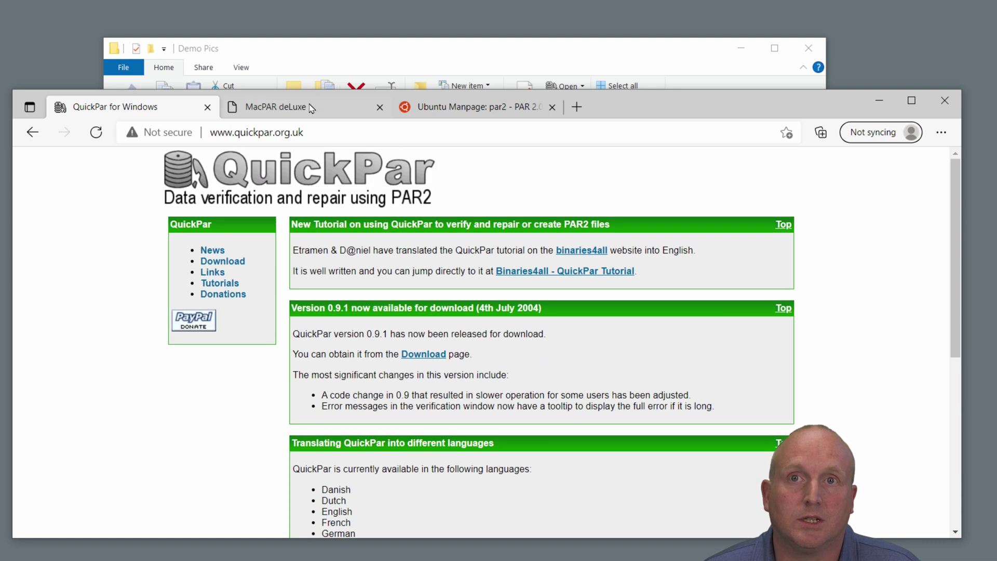
Step: Switch to the MacPAR deLuxe tab and scroll through its page
left_click(303, 111)
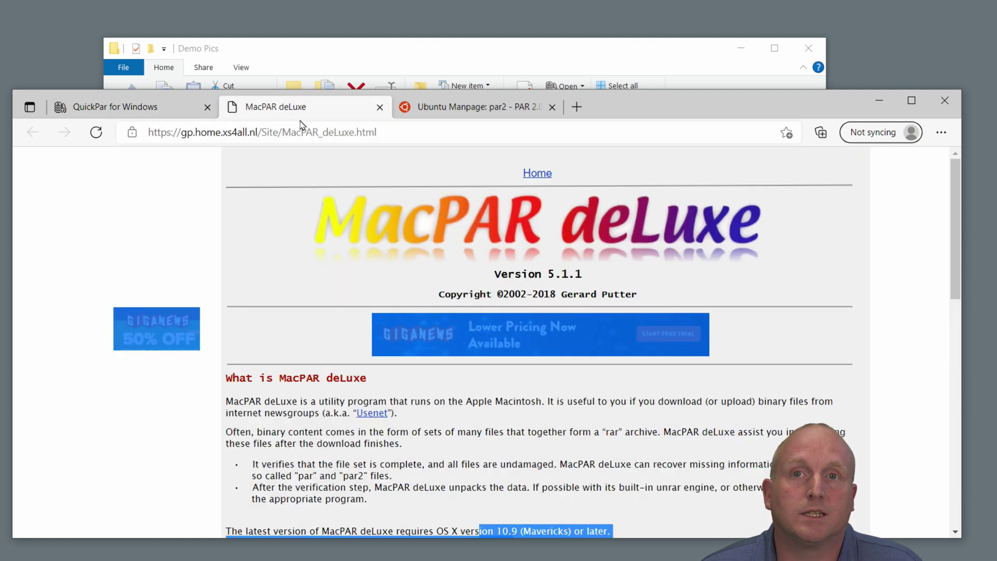
scroll(770, 333, "down", 3)
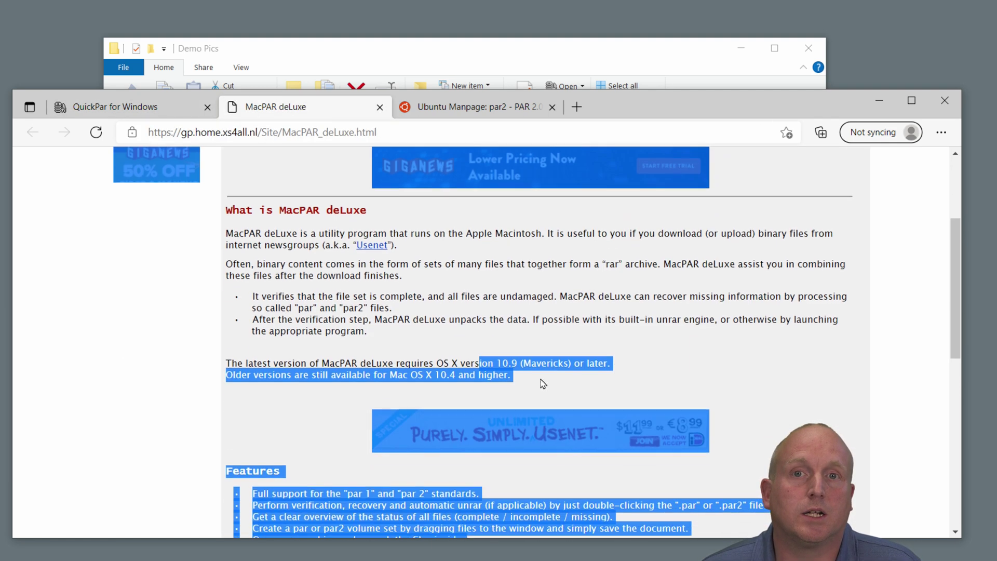
scroll(306, 328, "down", 1)
scroll(292, 339, "down", 5)
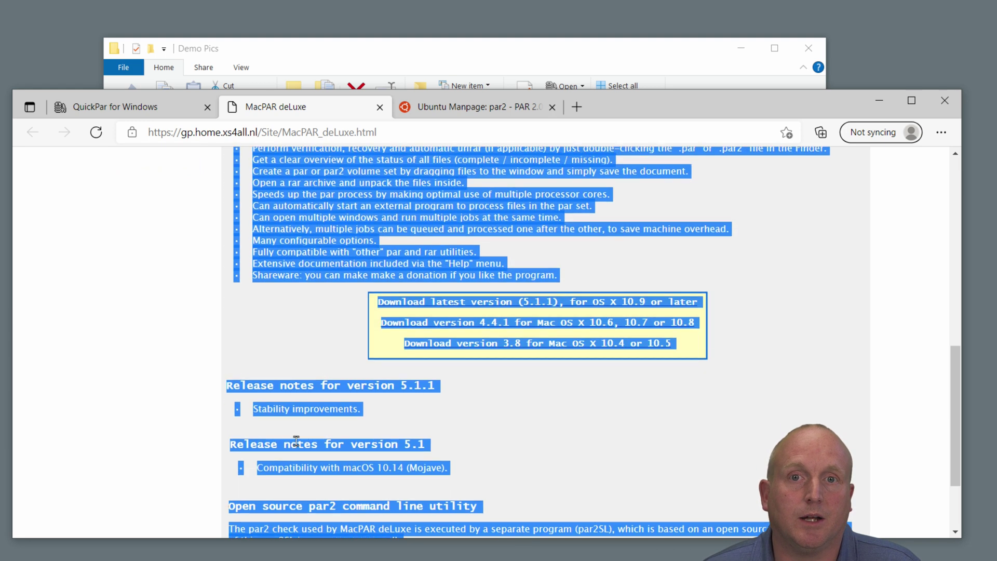
scroll(478, 457, "up", 10)
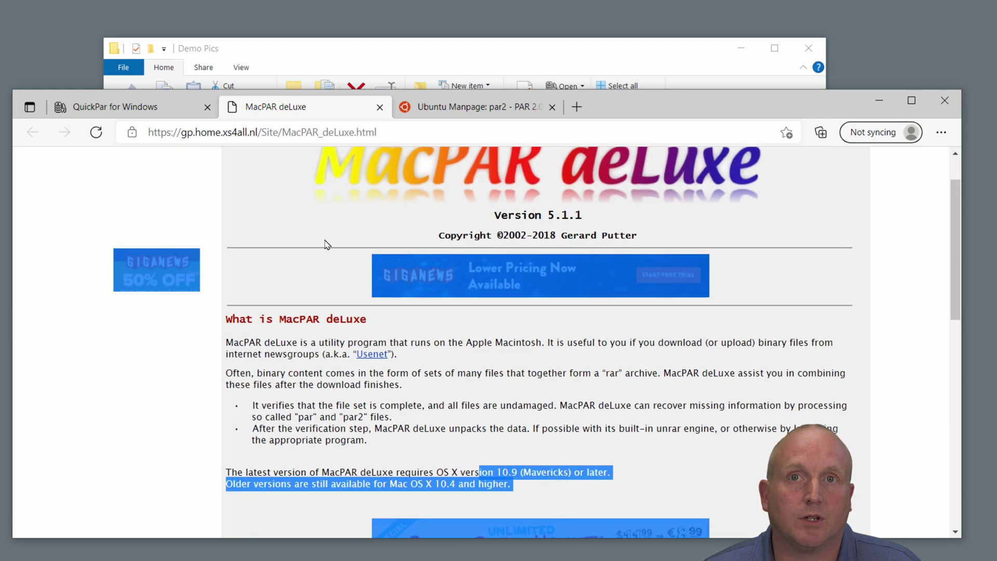
Step: View the Ubuntu par2 manpage, then minimize Edge to reveal Demo Pics
left_click(445, 108)
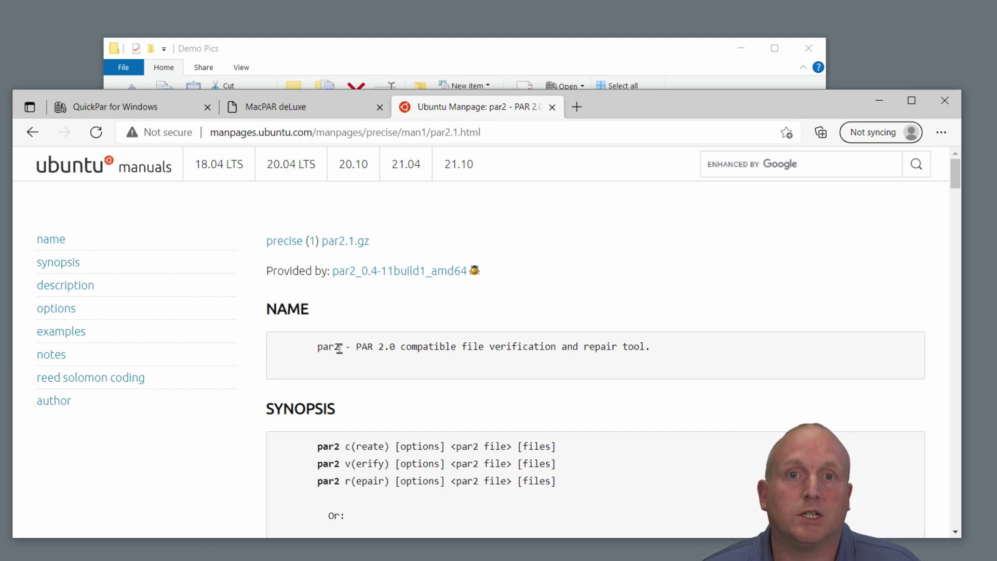
scroll(461, 380, "down", 3)
scroll(574, 471, "up", 3)
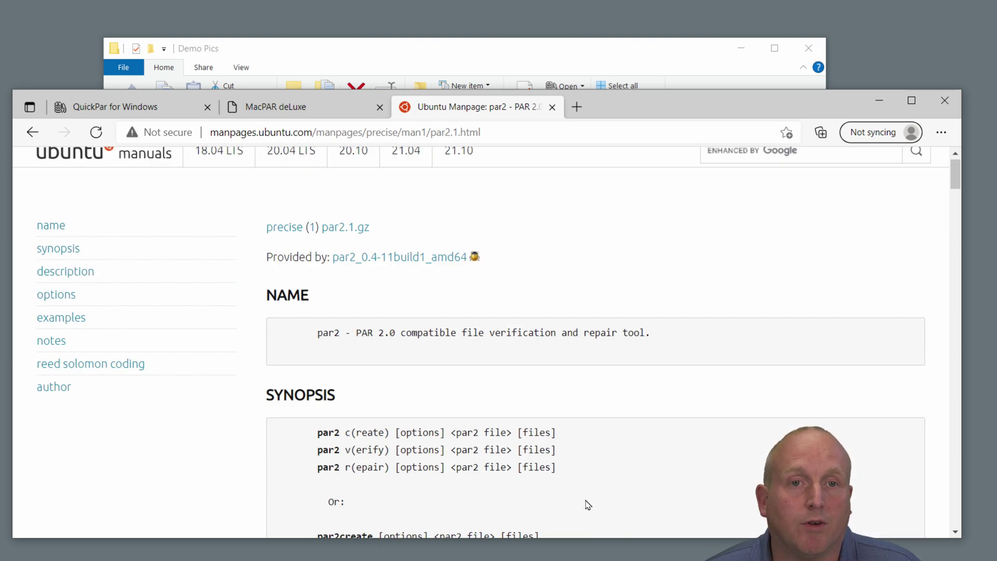
left_click(880, 101)
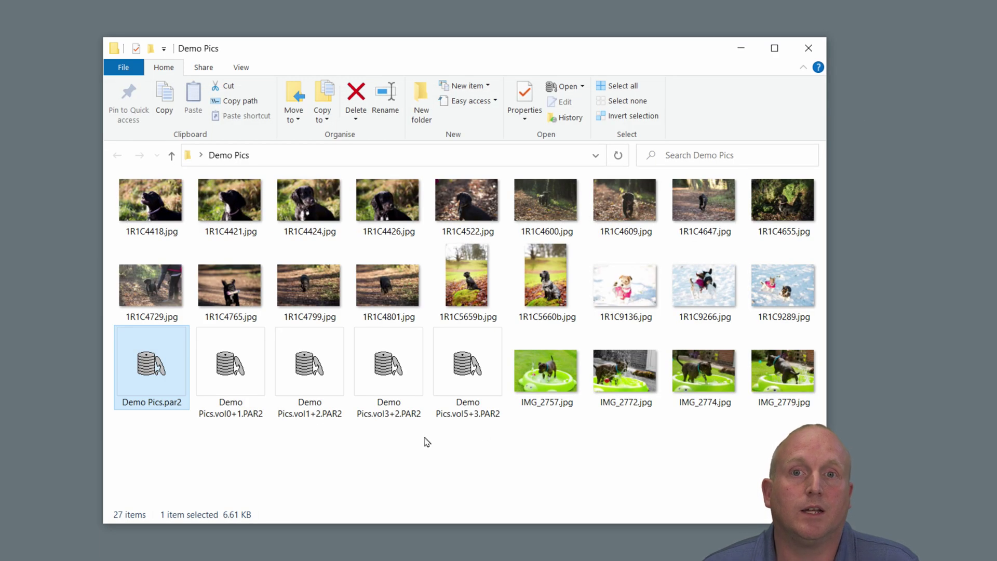